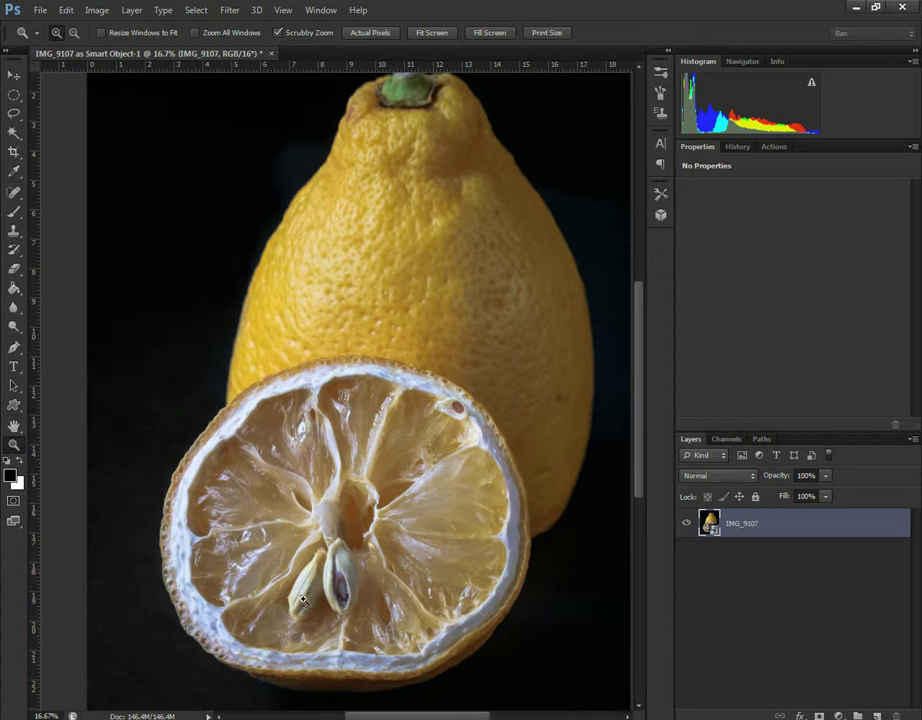
# Step: Widen the canvas area and inspect the flesh, membranes and seeds of the cut lemon half up close
pyautogui.moveTo(158, 399); pyautogui.dragTo(182, 566)
pyautogui.scroll(-3, 346, 541)
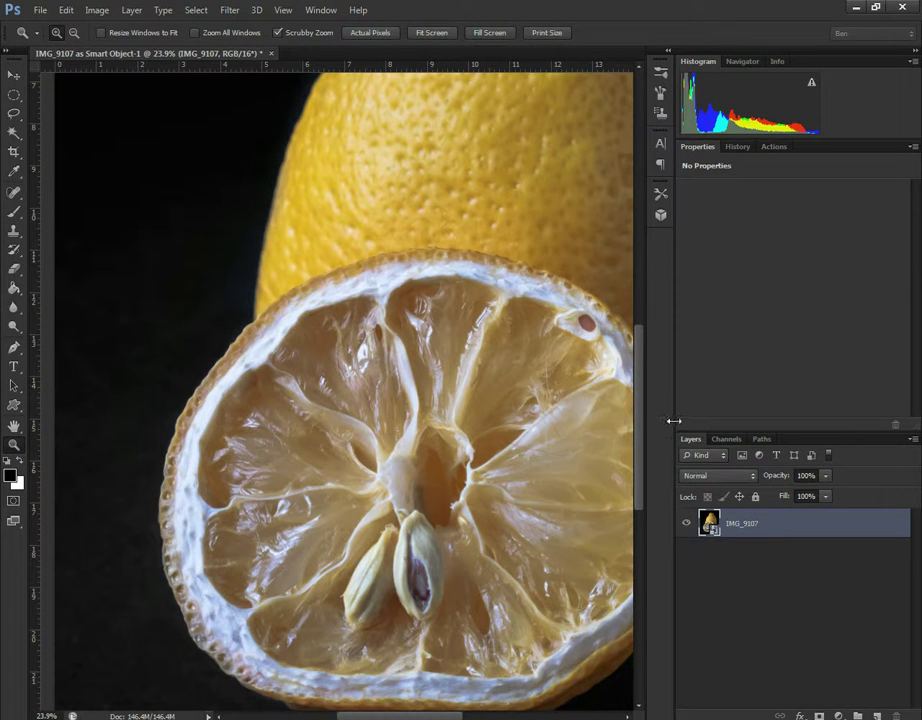
pyautogui.moveTo(674, 421); pyautogui.dragTo(855, 415)
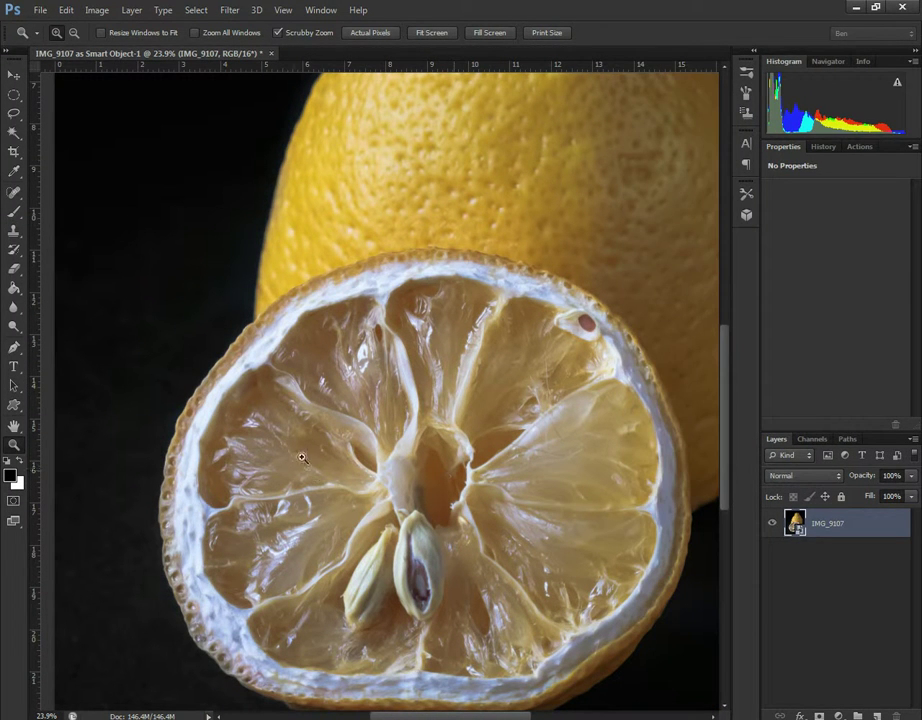
pyautogui.scroll(-1, 455, 544)
pyautogui.moveTo(377, 391); pyautogui.dragTo(576, 474)
pyautogui.scroll(1, 576, 474)
pyautogui.scroll(2, 478, 465)
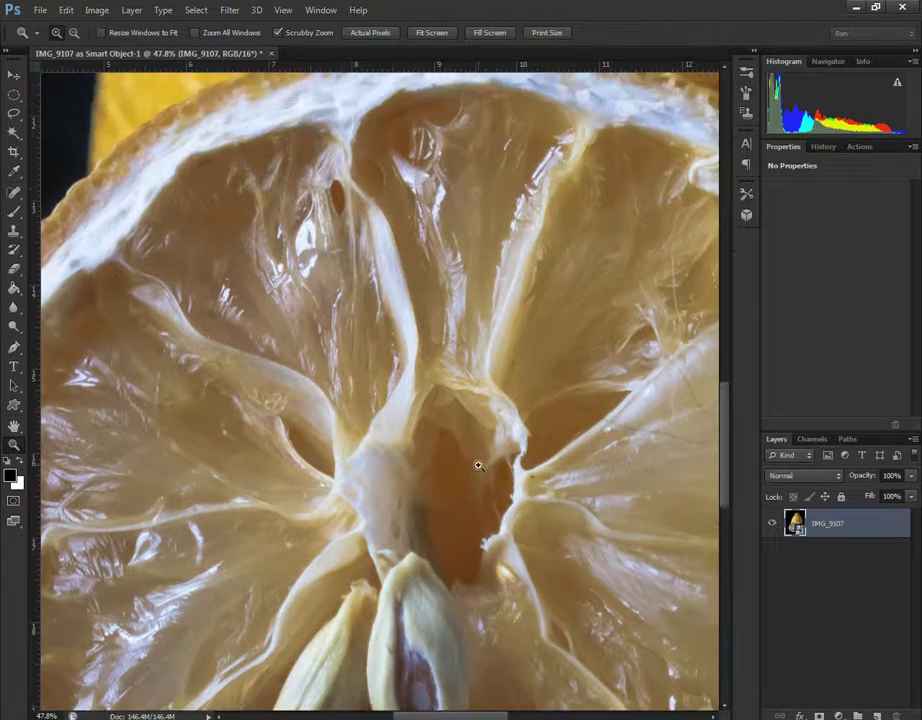
pyautogui.scroll(-3, 478, 465)
pyautogui.scroll(-3, 478, 465)
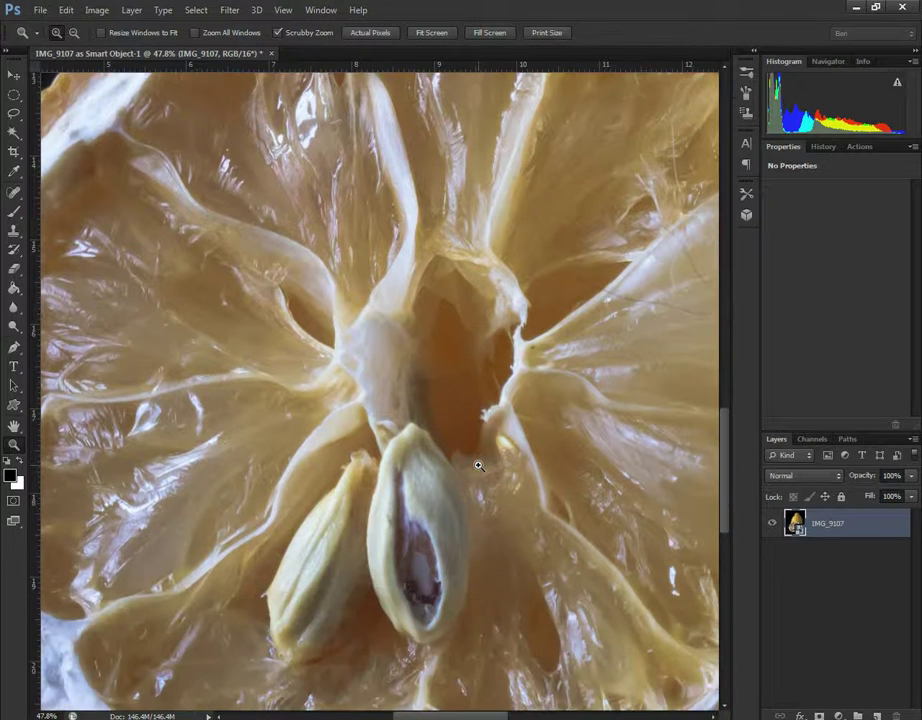
pyautogui.hscroll(4, 423, 586)
pyautogui.scroll(1, 423, 586)
pyautogui.scroll(4, 423, 586)
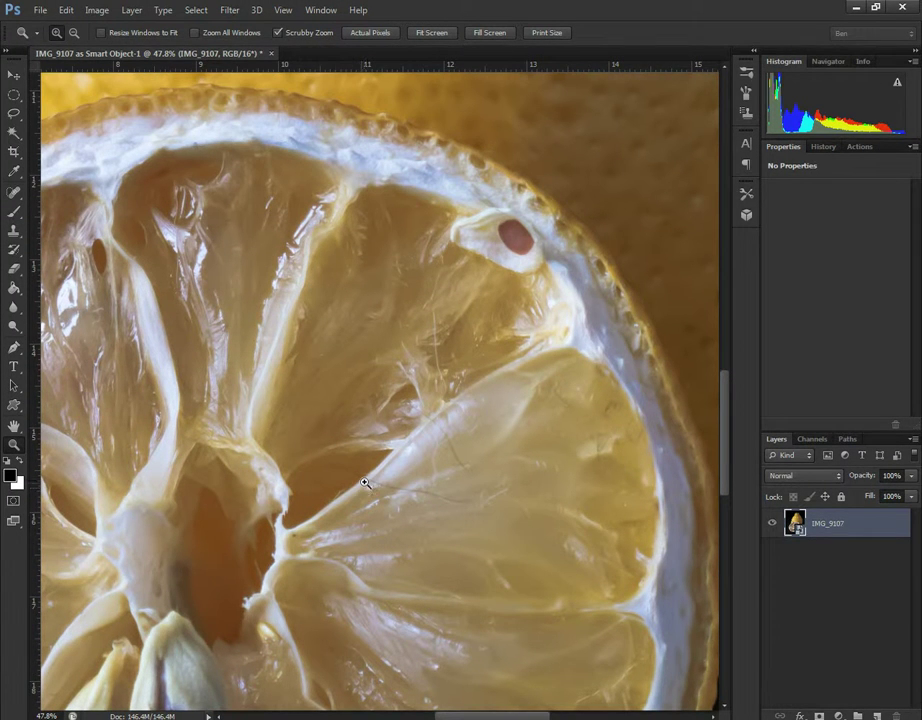
# Step: Add a new empty layer above IMG_9107 for retouching the dark hair beside the lemon's central cavity
pyautogui.moveTo(366, 482); pyautogui.dragTo(462, 500)
pyautogui.moveTo(535, 521)
pyautogui.mouseDown()
pyautogui.moveTo(564, 523)
pyautogui.moveTo(533, 528)
pyautogui.mouseUp()
pyautogui.moveTo(307, 465); pyautogui.dragTo(401, 477)
pyautogui.scroll(-3, 452, 528)
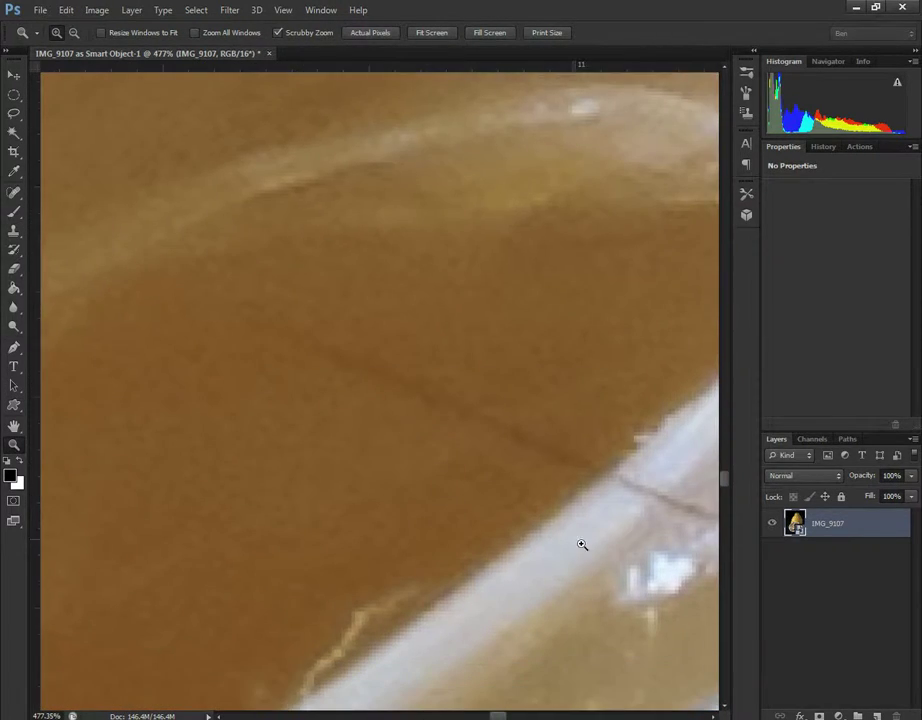
pyautogui.moveTo(497, 716)
pyautogui.mouseDown()
pyautogui.moveTo(509, 716)
pyautogui.moveTo(501, 716)
pyautogui.mouseUp()
pyautogui.click(877, 716)
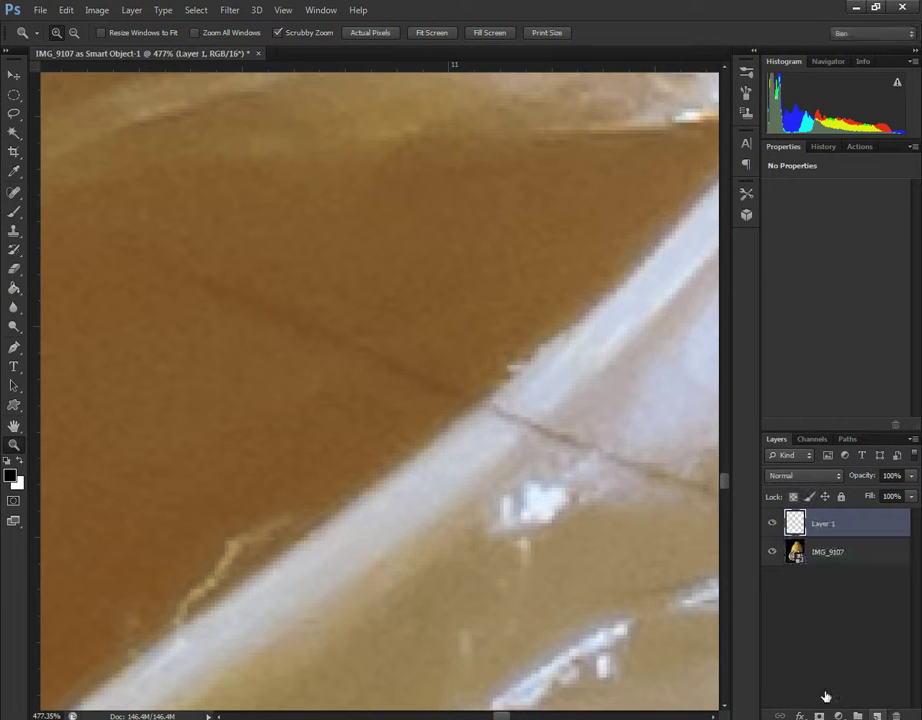
# Step: Set up the Clone Stamp tool with a soft 10 px brush at 1% hardness
pyautogui.click(14, 231)
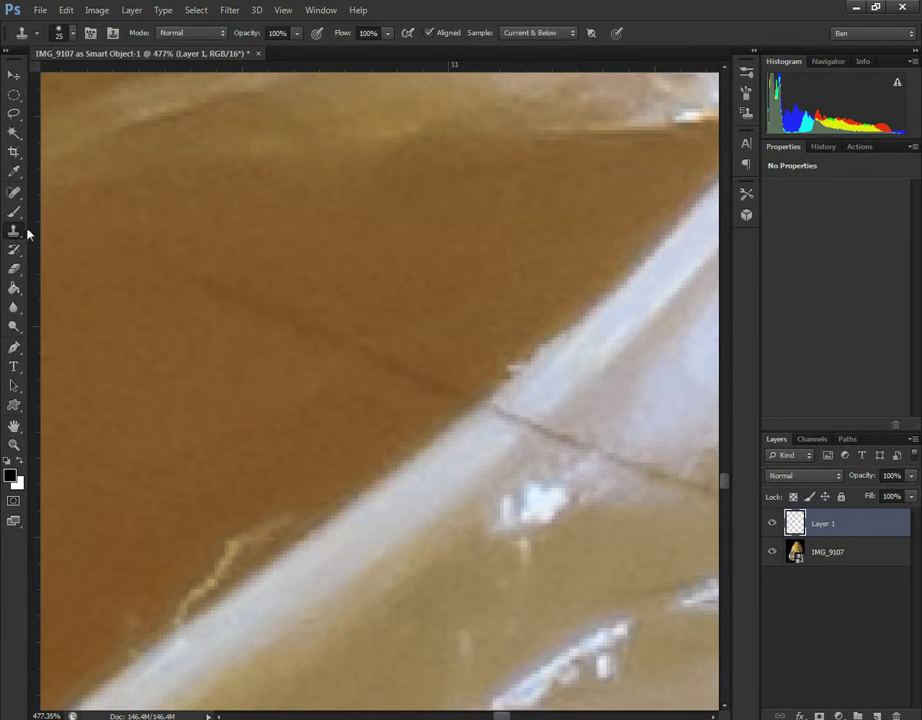
pyautogui.click(72, 33)
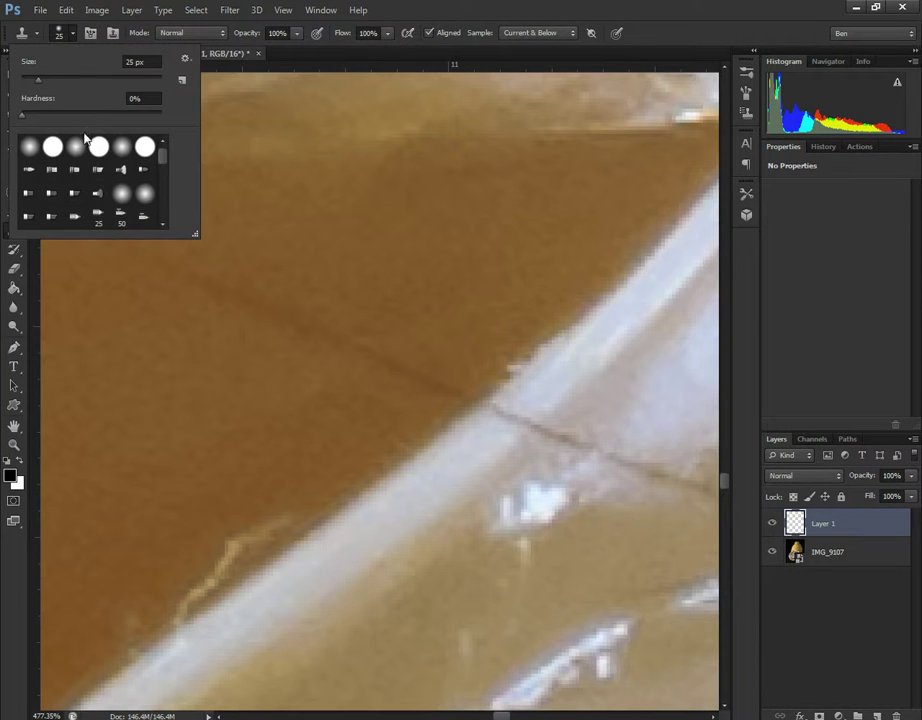
pyautogui.click(23, 113)
pyautogui.moveTo(40, 79); pyautogui.dragTo(37, 79)
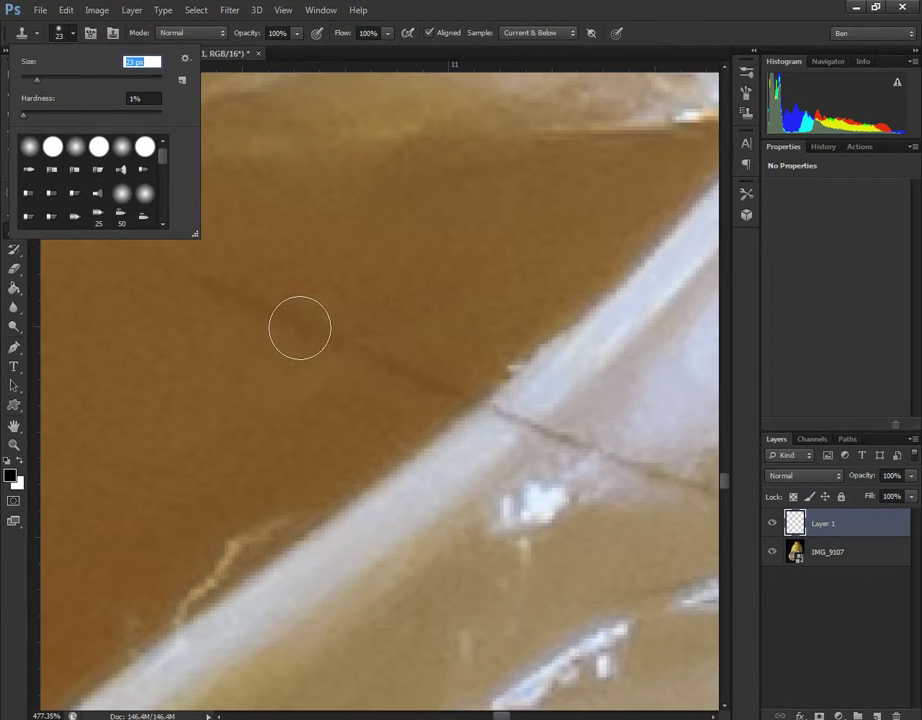
pyautogui.press('BackSpace')
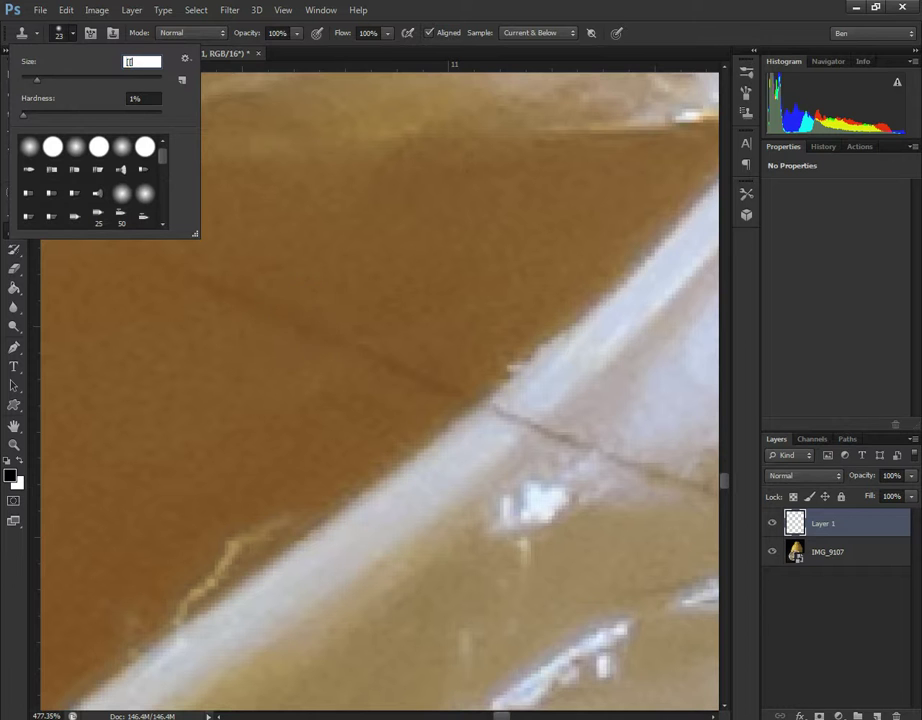
pyautogui.click(75, 36)
pyautogui.click(398, 400)
pyautogui.write('15')
pyautogui.press('Return')
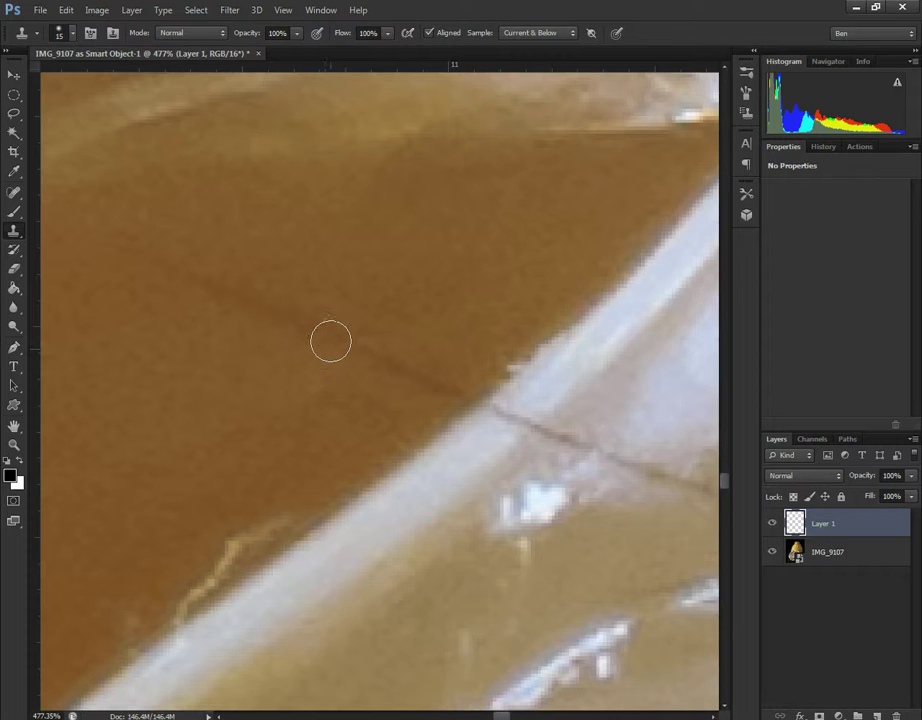
pyautogui.press('[')
# Step: Set the Clone Stamp to sample from Current & Below
pyautogui.click(567, 306)
pyautogui.click(527, 33)
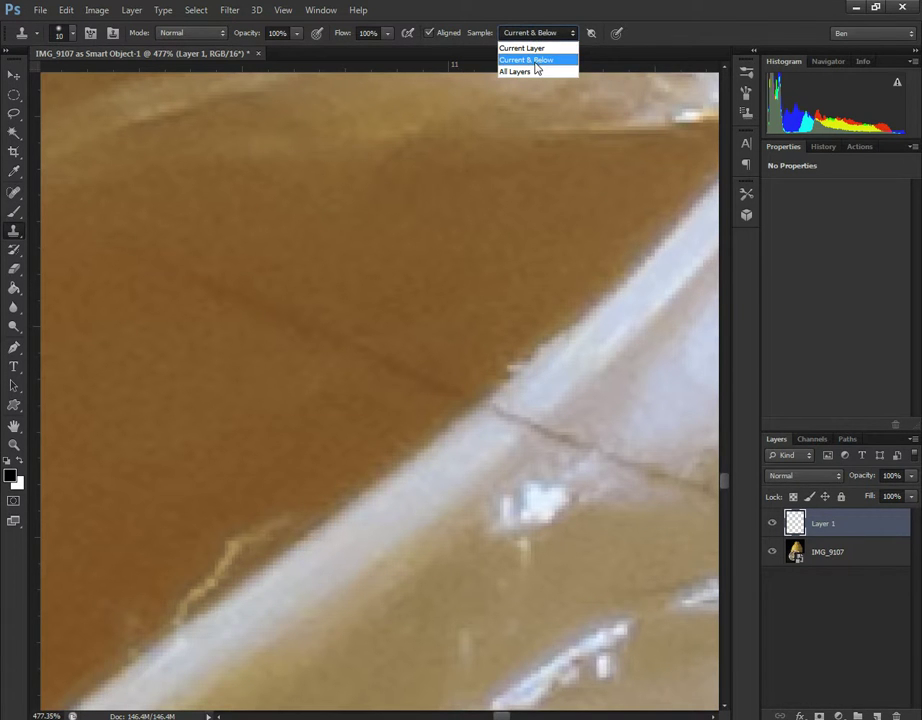
pyautogui.click(535, 61)
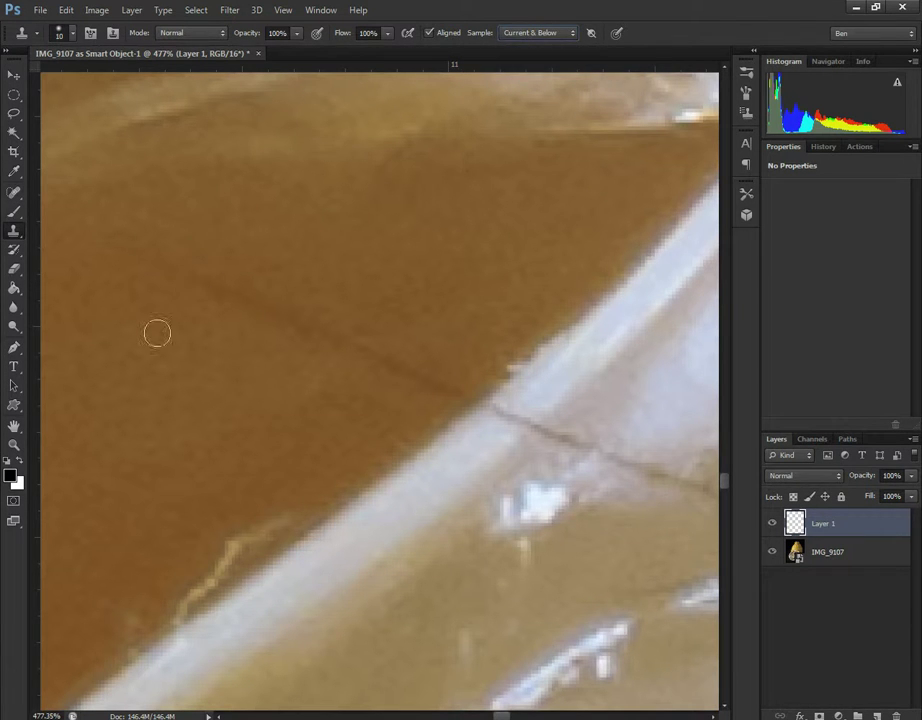
# Step: Clone out the upper-left end of the faint dark hair in the brown hollow, sampling the brown flesh around it
pyautogui.keyDown('alt'); pyautogui.click(165, 292); pyautogui.keyUp('alt')
pyautogui.keyDown('alt'); pyautogui.click(212, 263); pyautogui.keyUp('alt')
pyautogui.click(208, 270)
pyautogui.keyDown('alt'); pyautogui.click(210, 315); pyautogui.keyUp('alt')
pyautogui.keyDown('alt'); pyautogui.click(259, 274); pyautogui.keyUp('alt')
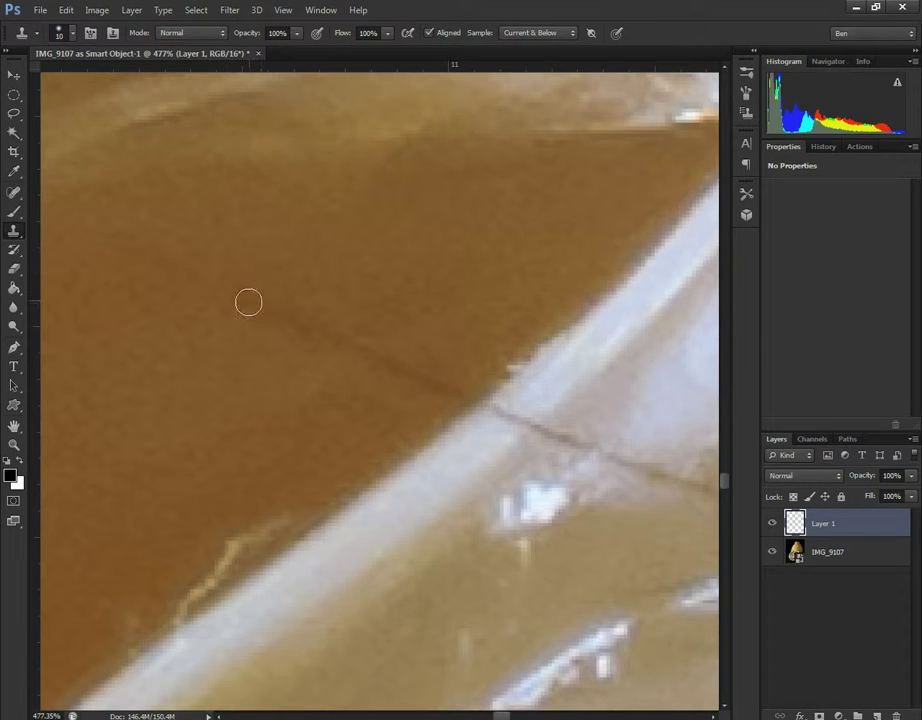
# Step: Clone away the rest of the hair across the brown hollow up to the white membrane
pyautogui.keyDown('alt'); pyautogui.click(257, 341); pyautogui.keyUp('alt')
pyautogui.keyDown('alt'); pyautogui.click(312, 292); pyautogui.keyUp('alt')
pyautogui.click(304, 323)
pyautogui.keyDown('alt'); pyautogui.click(311, 356); pyautogui.keyUp('alt')
pyautogui.moveTo(328, 335); pyautogui.dragTo(352, 356)
pyautogui.keyDown('alt'); pyautogui.click(413, 355); pyautogui.keyUp('alt')
pyautogui.click(401, 369)
# Step: Clone out the thin, faint hair running beside the small bright highlights below the membrane
pyautogui.moveTo(500, 716); pyautogui.dragTo(508, 716)
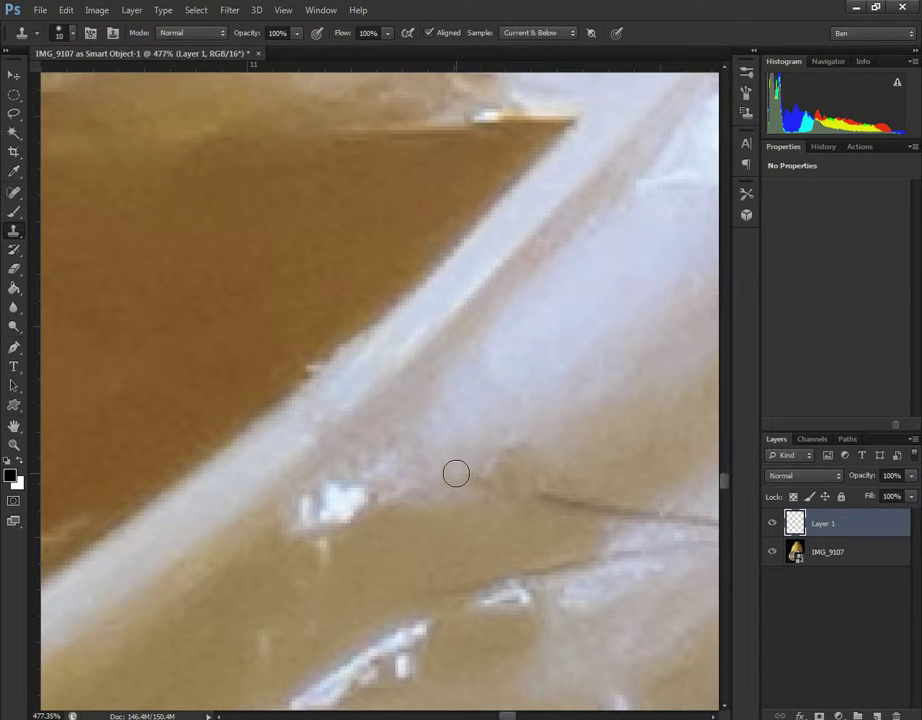
pyautogui.scroll(-2, 537, 634)
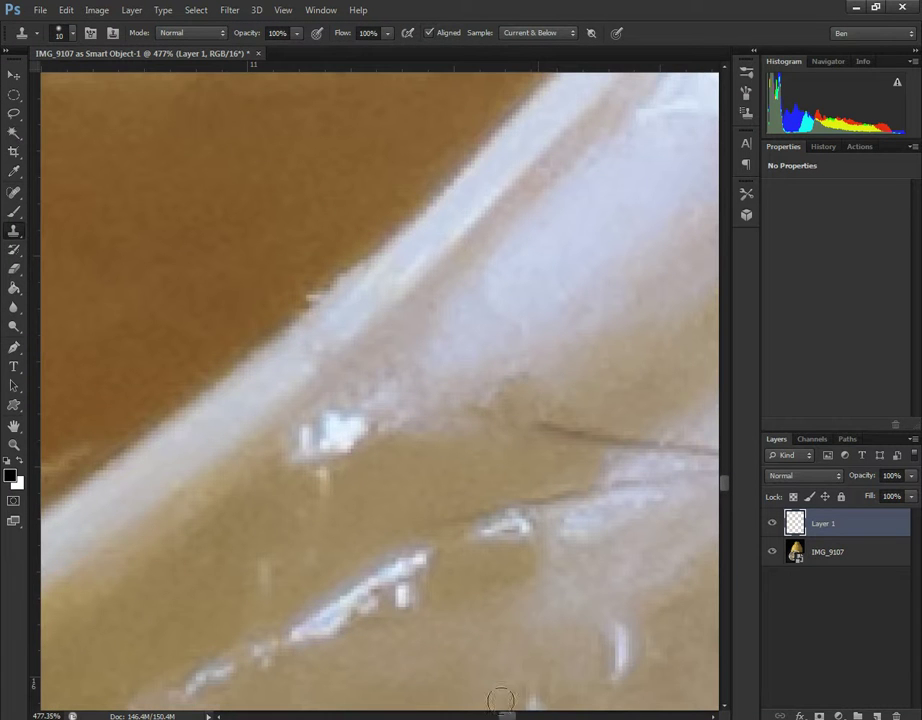
pyautogui.moveTo(507, 716); pyautogui.dragTo(520, 718)
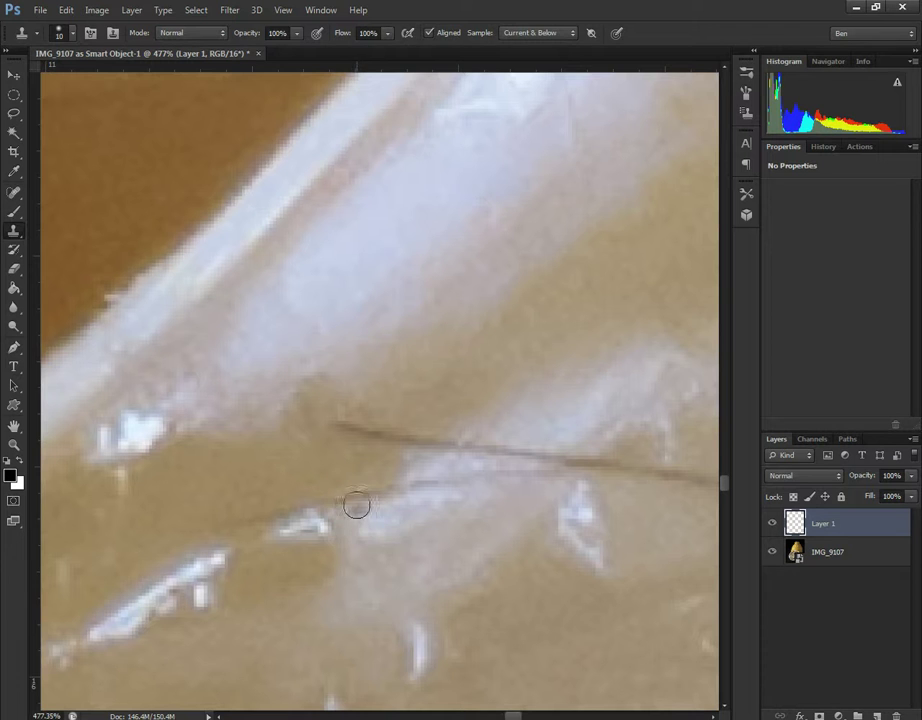
pyautogui.scroll(-2, 349, 483)
pyautogui.scroll(-1, 350, 484)
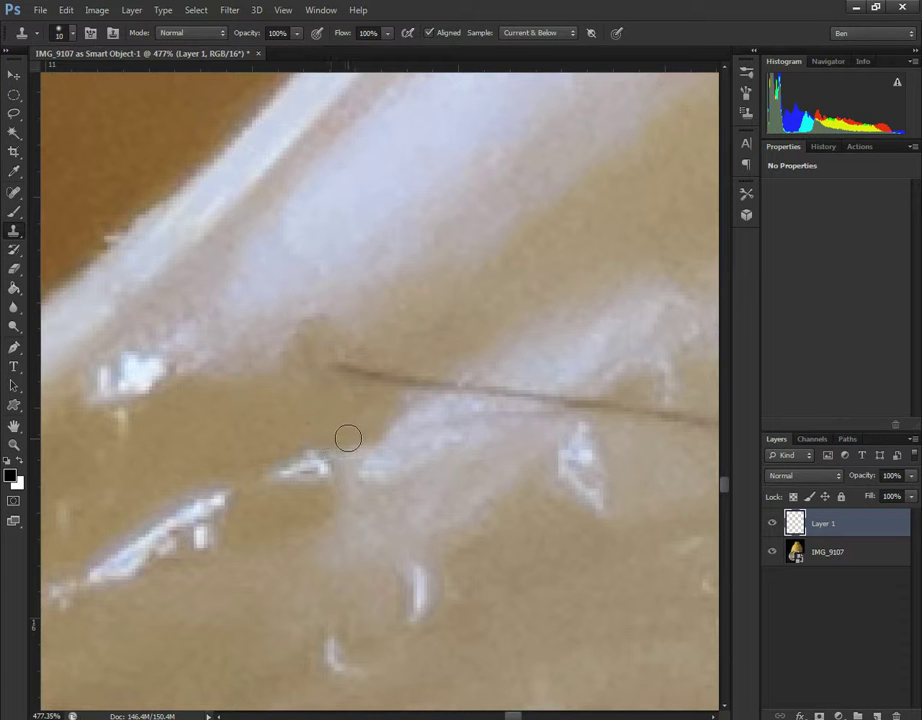
# Step: Clone out the left end of the long dark hair up to the edge of the pale streak
pyautogui.moveTo(516, 716); pyautogui.dragTo(519, 716)
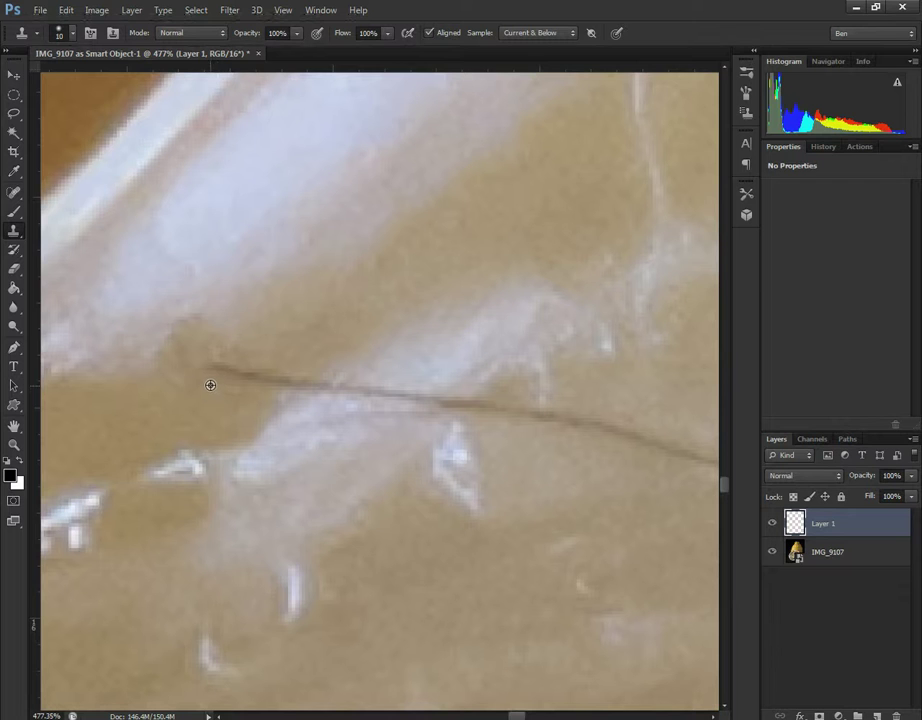
pyautogui.moveTo(211, 374); pyautogui.dragTo(267, 379)
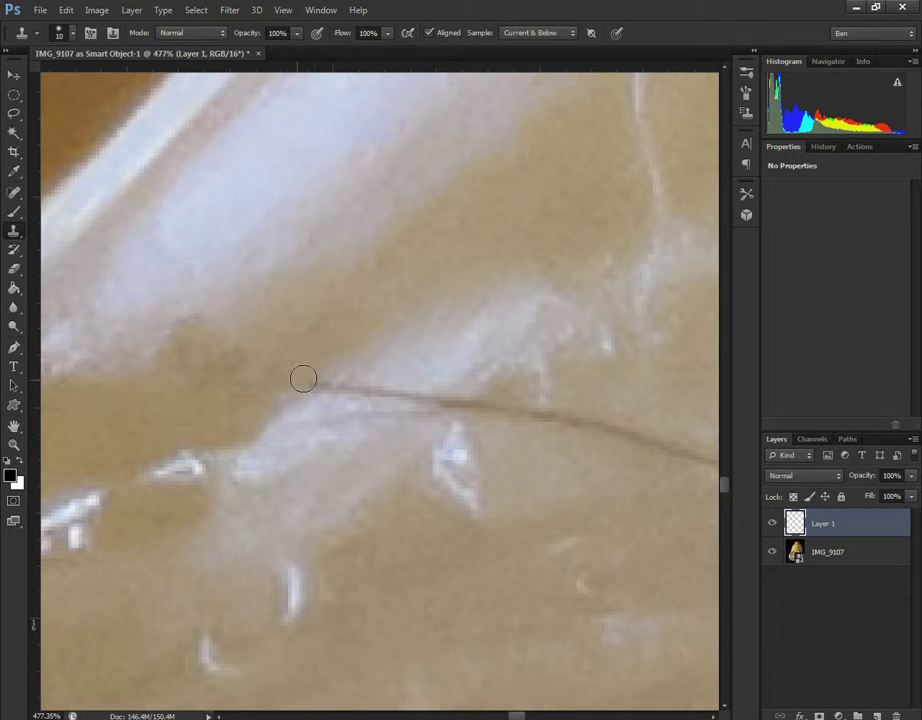
pyautogui.click(317, 383)
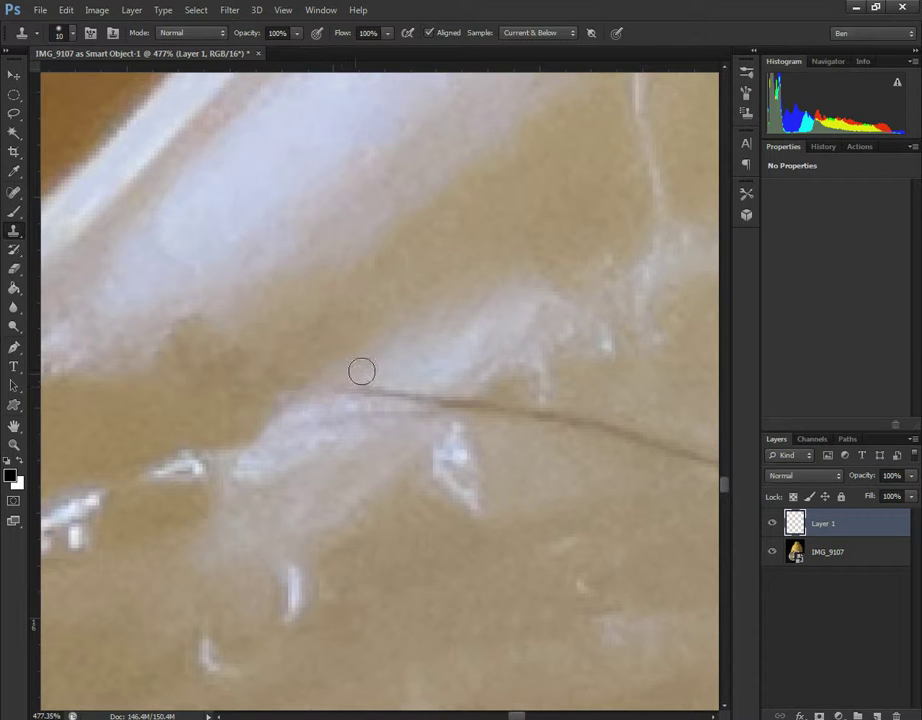
# Step: Retouch the dark hair where it crosses the pale streak with freshly sampled texture, and undo the last stroke
pyautogui.keyDown('alt'); pyautogui.click(348, 377); pyautogui.keyUp('alt')
pyautogui.keyDown('alt'); pyautogui.click(355, 406); pyautogui.keyUp('alt')
pyautogui.keyDown('alt'); pyautogui.click(414, 378); pyautogui.keyUp('alt')
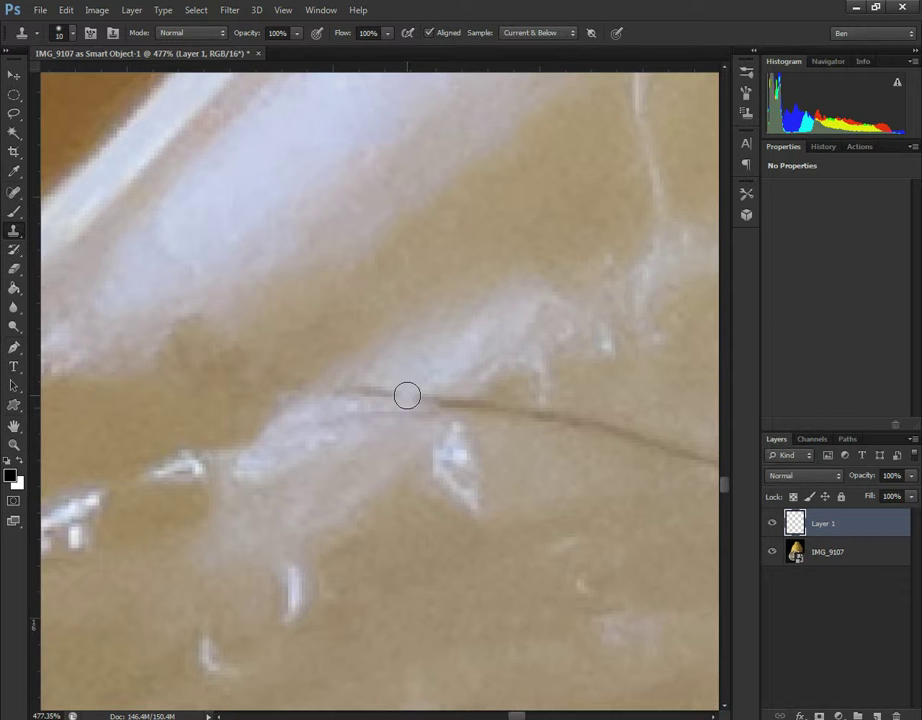
pyautogui.moveTo(407, 396); pyautogui.dragTo(388, 390)
pyautogui.keyDown('alt'); pyautogui.click(332, 438); pyautogui.keyUp('alt')
pyautogui.keyDown('alt'); pyautogui.click(376, 430); pyautogui.keyUp('alt')
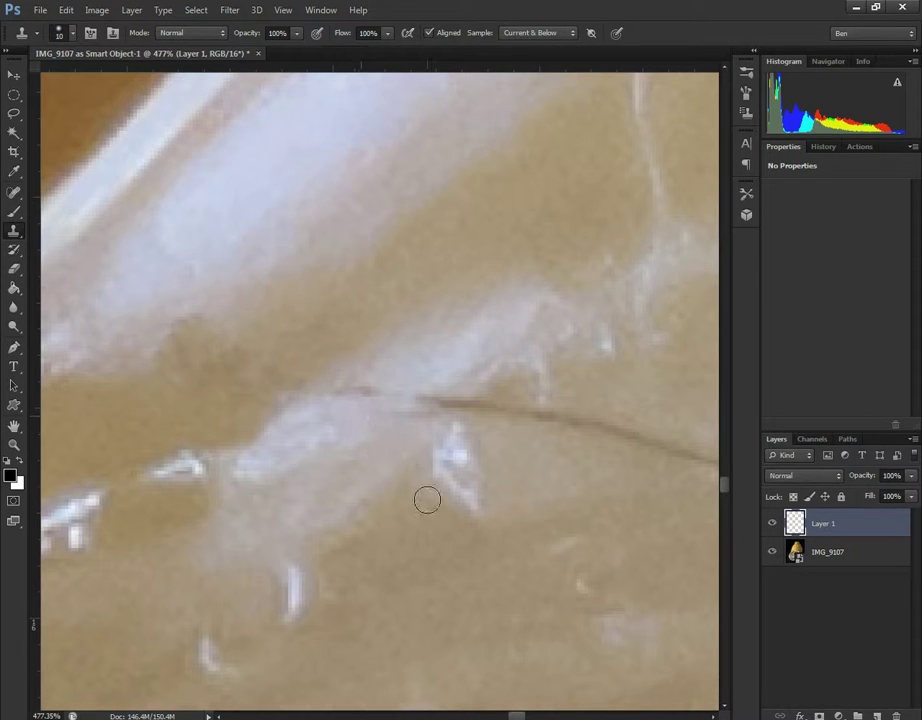
pyautogui.click(446, 457)
pyautogui.hotkey('ctrl', 'z')
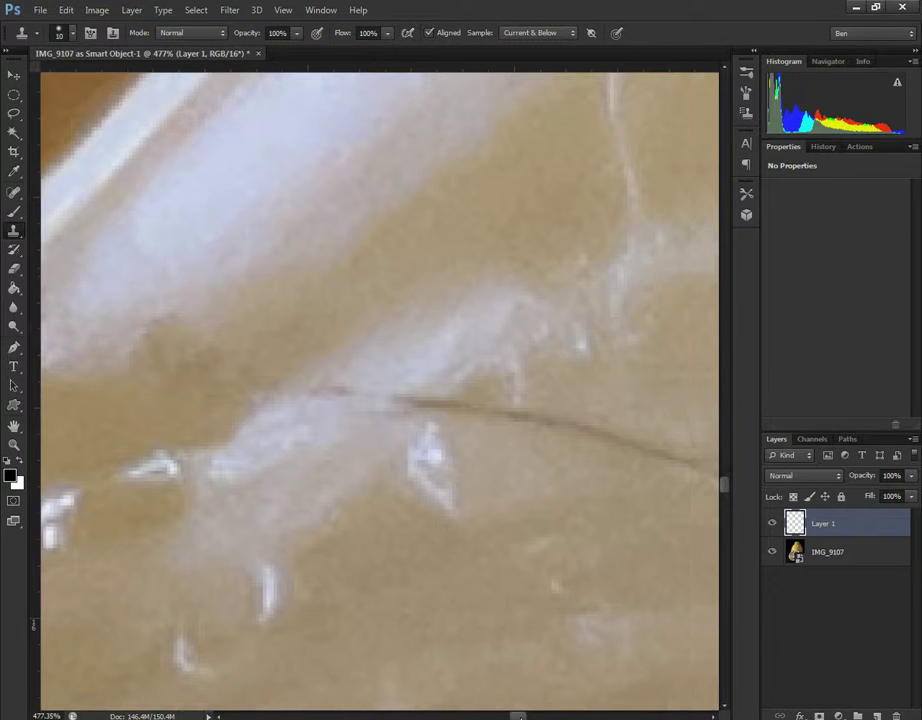
# Step: Review the retouched area in the whole image and at intermediate magnifications
pyautogui.moveTo(516, 716); pyautogui.dragTo(520, 716)
pyautogui.click(14, 444)
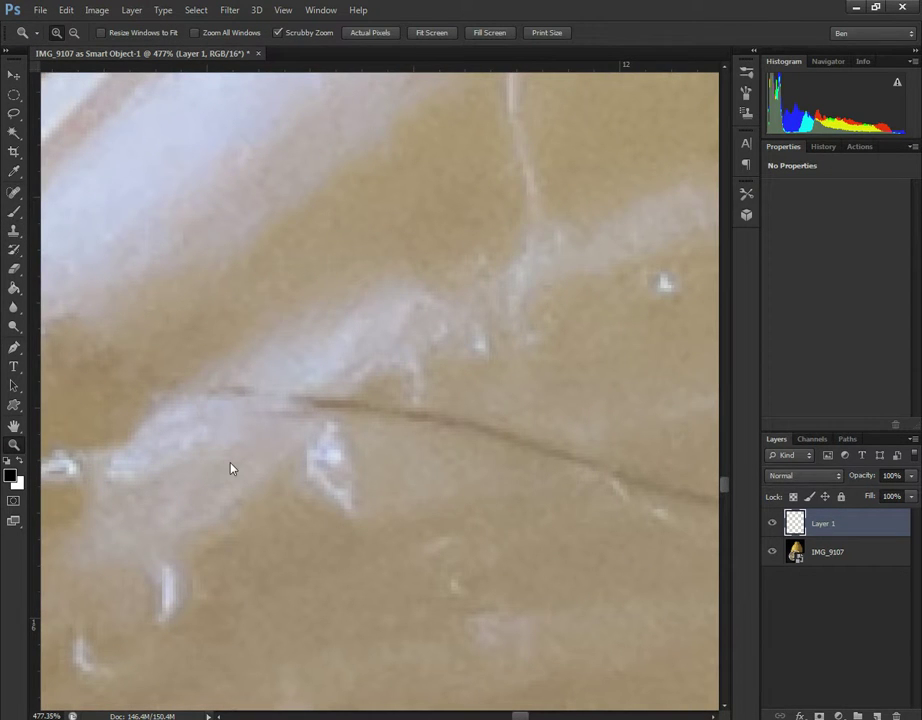
pyautogui.rightClick(248, 483)
pyautogui.click(250, 479)
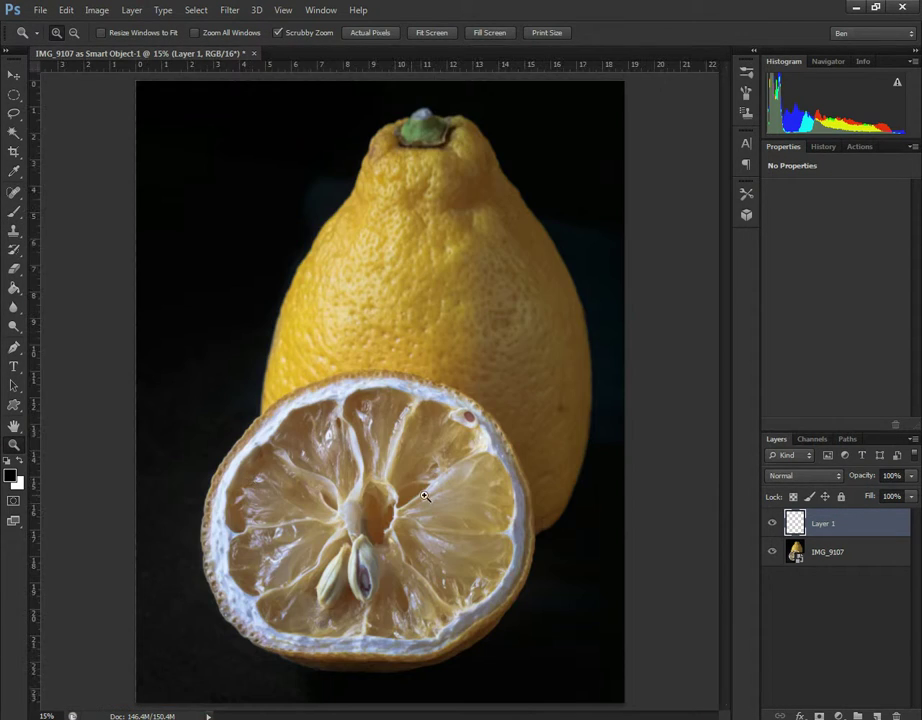
pyautogui.moveTo(430, 490); pyautogui.dragTo(469, 498)
pyautogui.rightClick(465, 504)
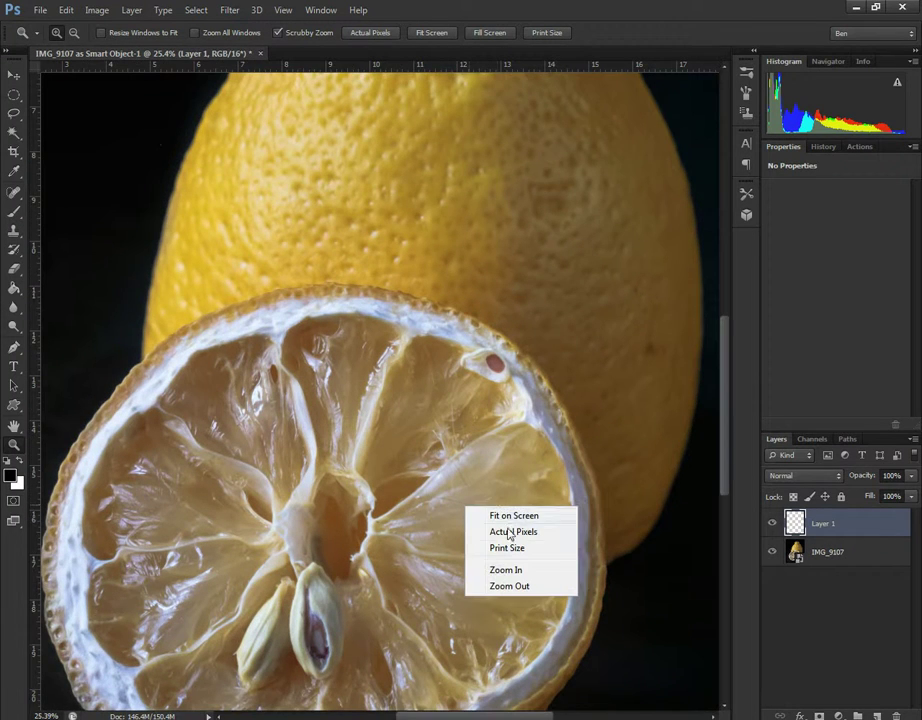
pyautogui.click(517, 548)
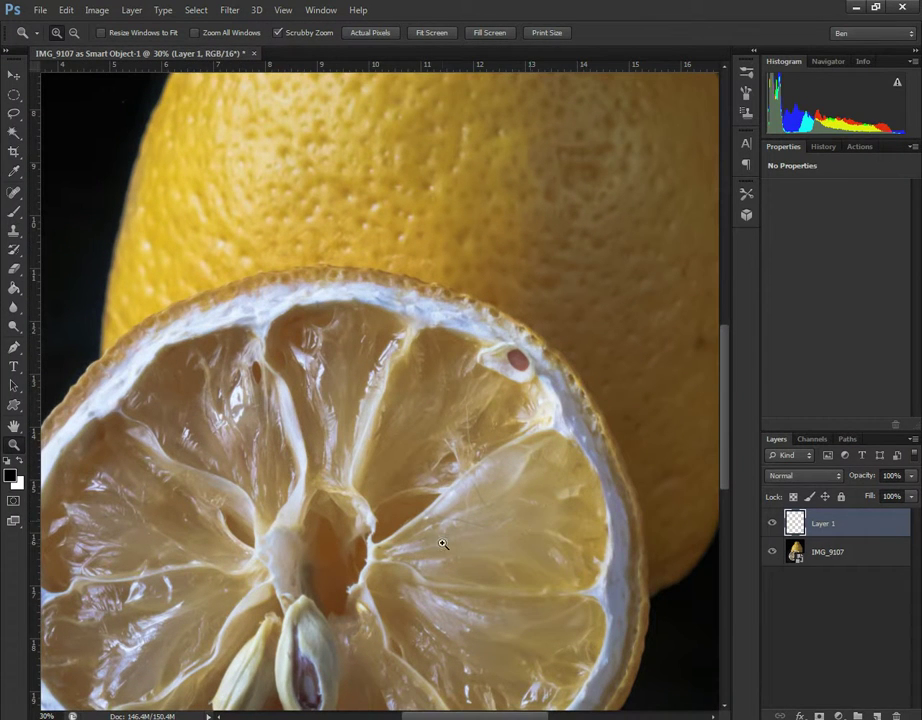
pyautogui.moveTo(404, 497); pyautogui.dragTo(498, 592)
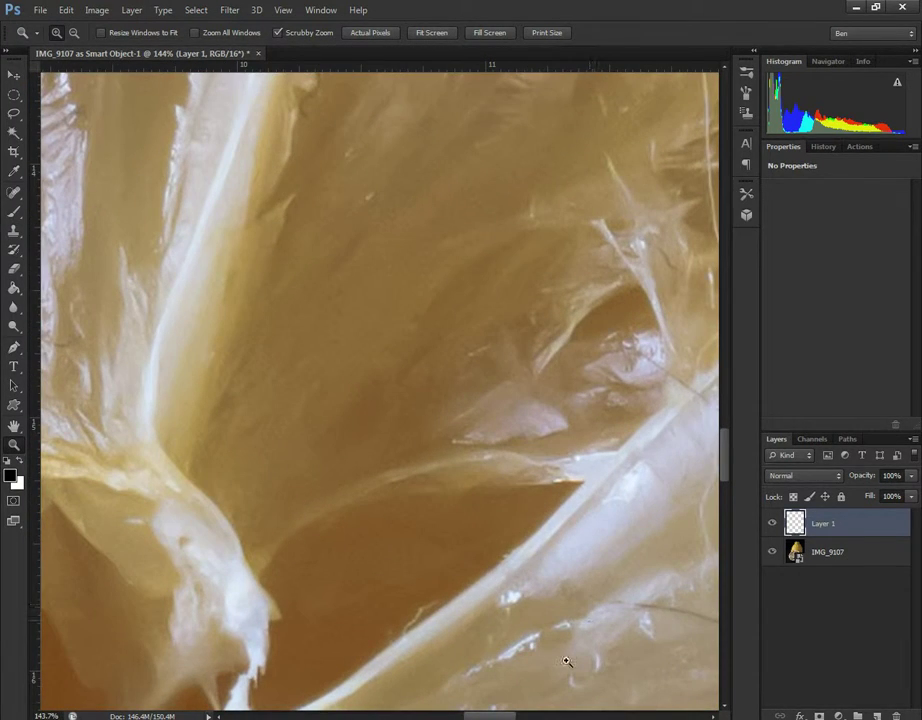
# Step: Clone away the leftover hair trace on the pale streak, using texture sampled close to it
pyautogui.moveTo(495, 716); pyautogui.dragTo(517, 716)
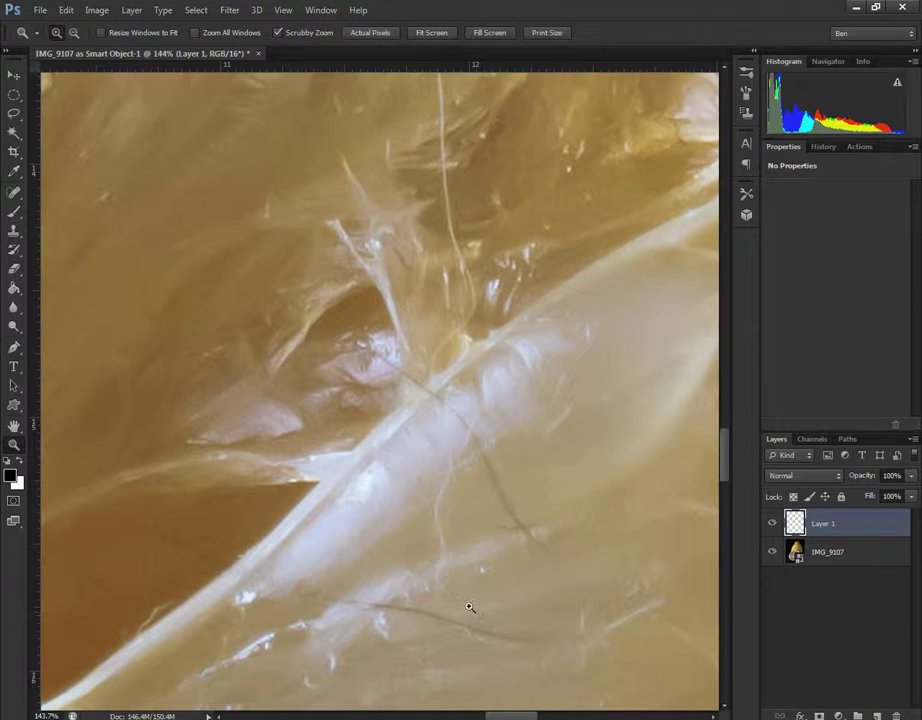
pyautogui.scroll(-2, 458, 597)
pyautogui.moveTo(391, 513); pyautogui.dragTo(443, 516)
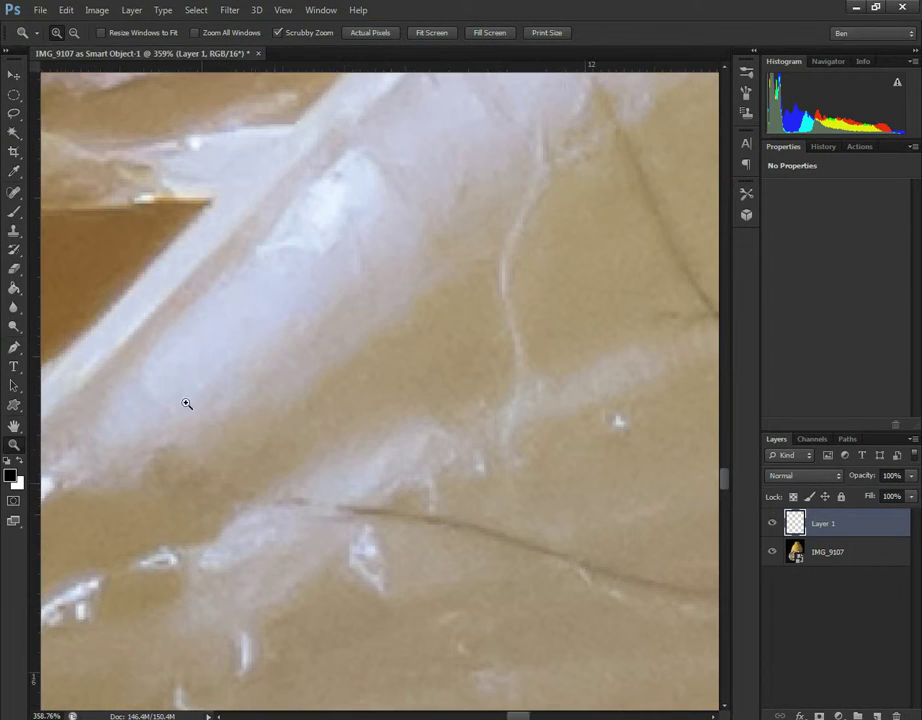
pyautogui.click(14, 212)
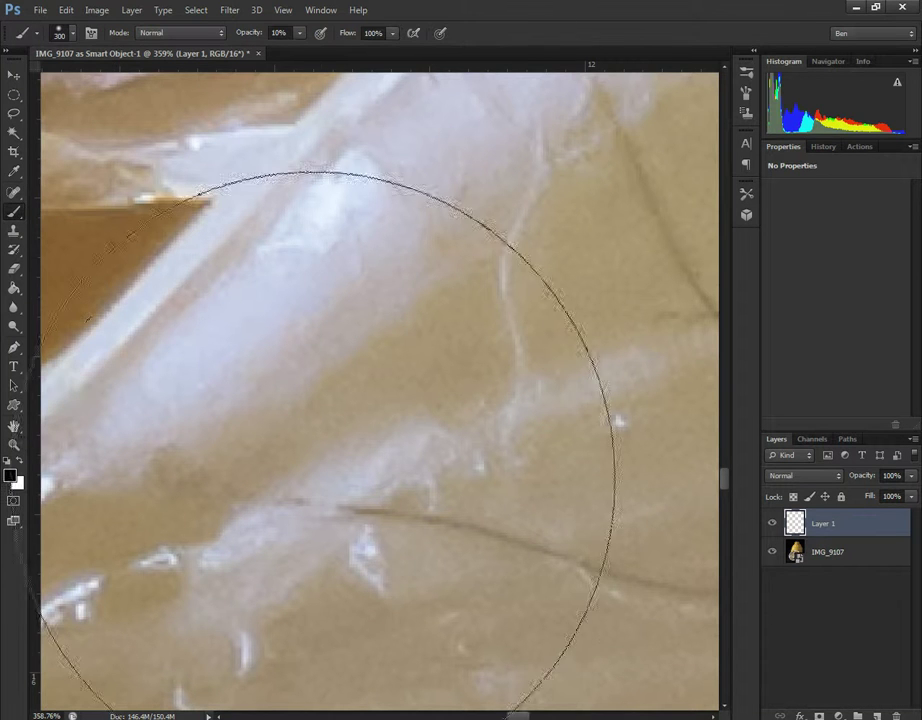
pyautogui.click(13, 236)
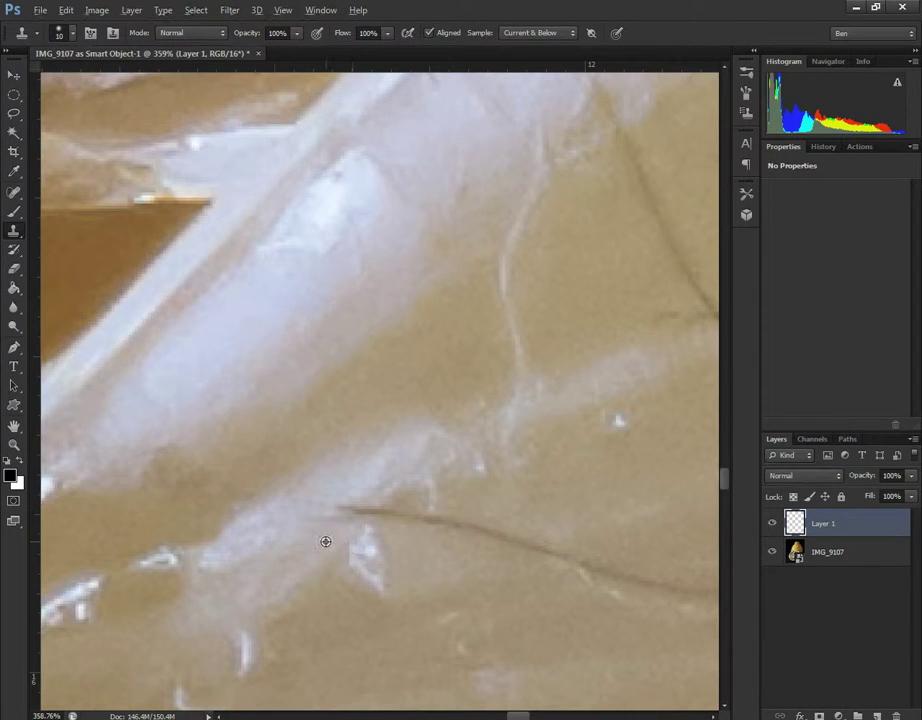
pyautogui.keyDown('alt'); pyautogui.click(313, 534); pyautogui.keyUp('alt')
pyautogui.keyDown('alt'); pyautogui.click(238, 472); pyautogui.keyUp('alt')
pyautogui.keyDown('alt'); pyautogui.click(216, 516); pyautogui.keyUp('alt')
pyautogui.moveTo(516, 716); pyautogui.dragTo(527, 716)
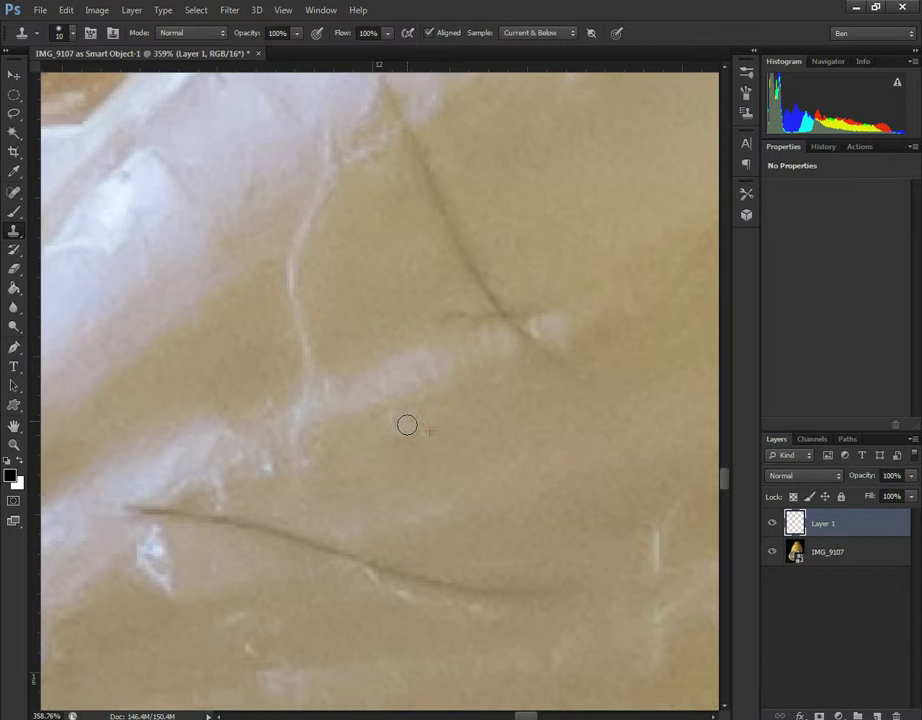
# Step: Clone out the left end and middle section of the lower dark hair with texture sampled beside it
pyautogui.moveTo(405, 429); pyautogui.dragTo(404, 415)
pyautogui.moveTo(263, 531); pyautogui.dragTo(353, 559)
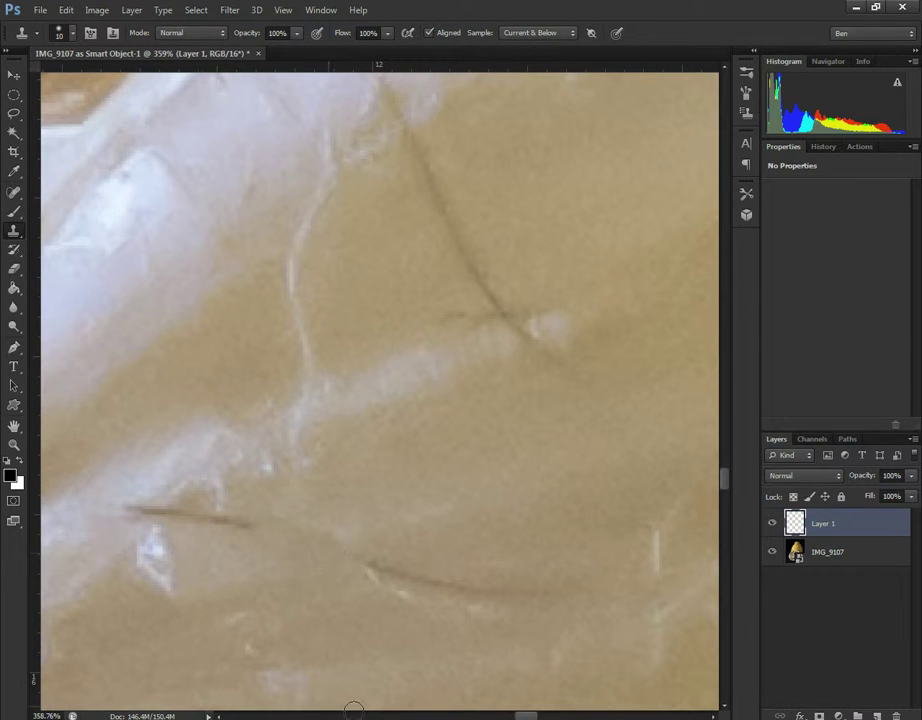
pyautogui.keyDown('alt'); pyautogui.click(235, 542); pyautogui.keyUp('alt')
pyautogui.click(247, 523)
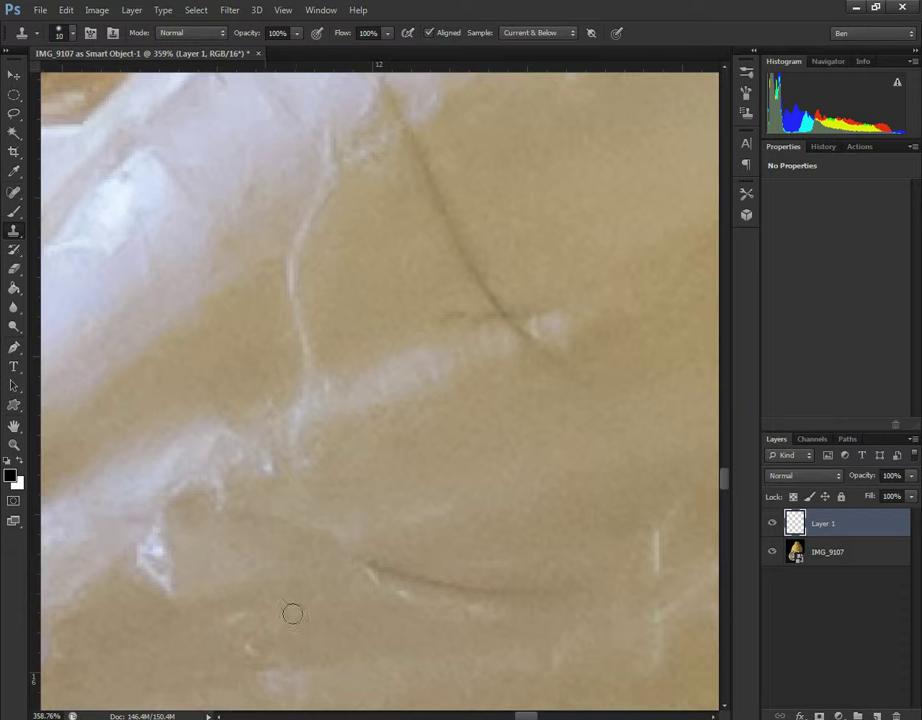
# Step: Clone out the remaining right part of the lower dark hair and the pale specks running beneath it
pyautogui.moveTo(526, 715); pyautogui.dragTo(531, 715)
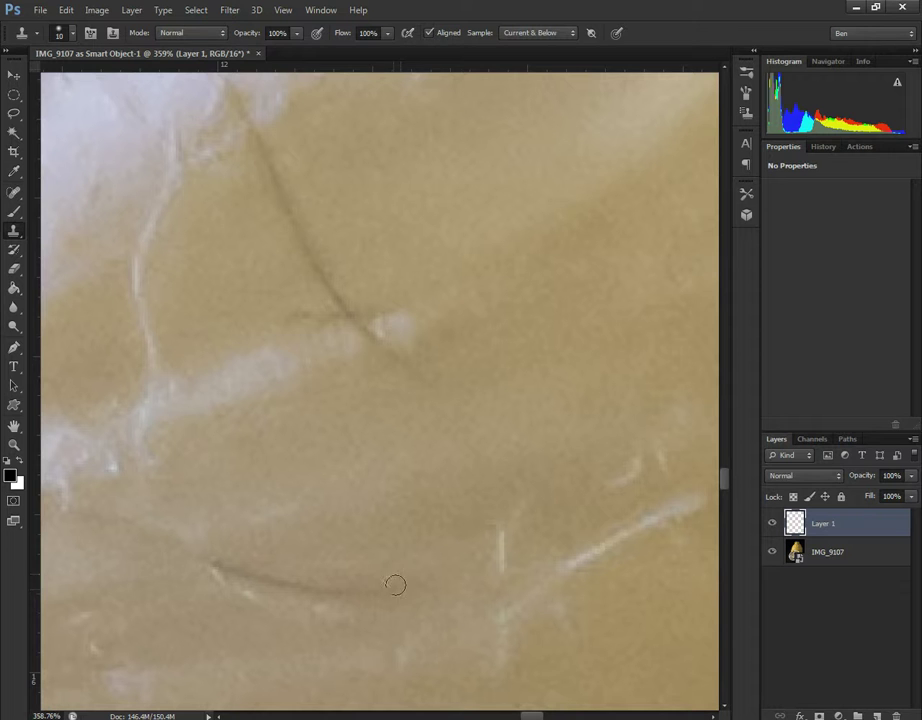
pyautogui.moveTo(391, 591); pyautogui.dragTo(218, 577)
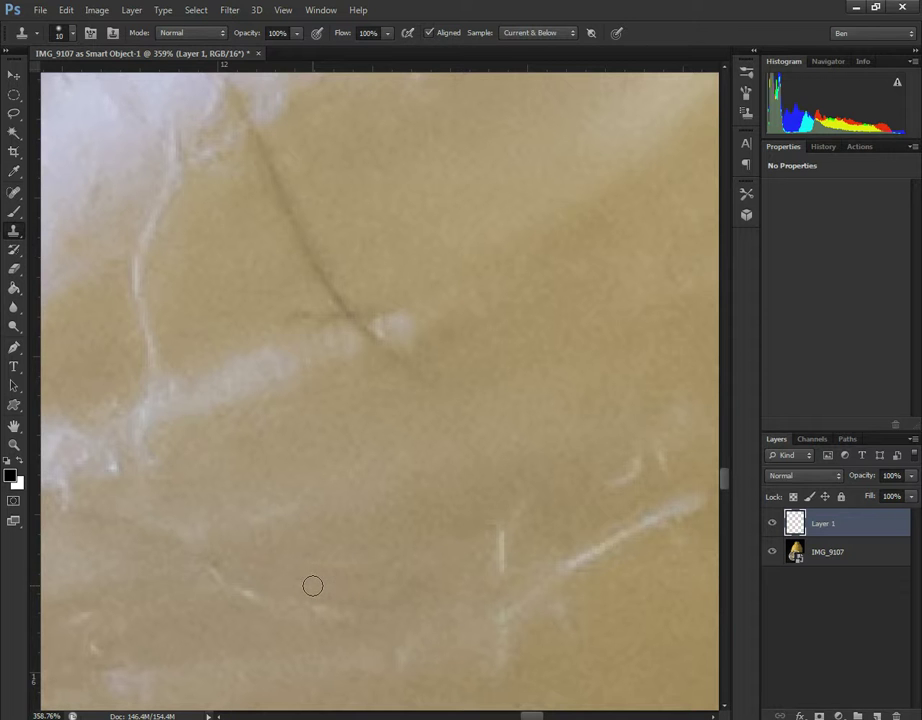
pyautogui.moveTo(350, 560); pyautogui.dragTo(334, 562)
pyautogui.moveTo(221, 584)
pyautogui.mouseDown()
pyautogui.moveTo(241, 597)
pyautogui.moveTo(312, 608)
pyautogui.mouseUp()
pyautogui.keyDown('alt'); pyautogui.click(251, 628); pyautogui.keyUp('alt')
pyautogui.click(253, 608)
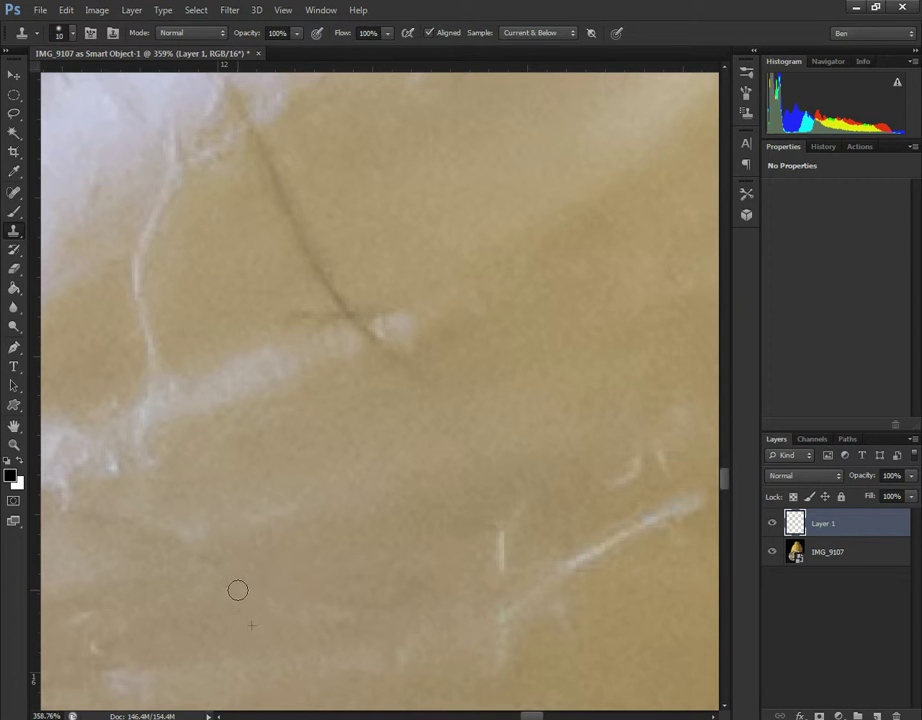
# Step: Enlarge the Clone Stamp brush to 25 and clone out the upper dark hair between the pale ridge and the pale streak
pyautogui.click(14, 444)
pyautogui.moveTo(491, 525); pyautogui.dragTo(366, 539)
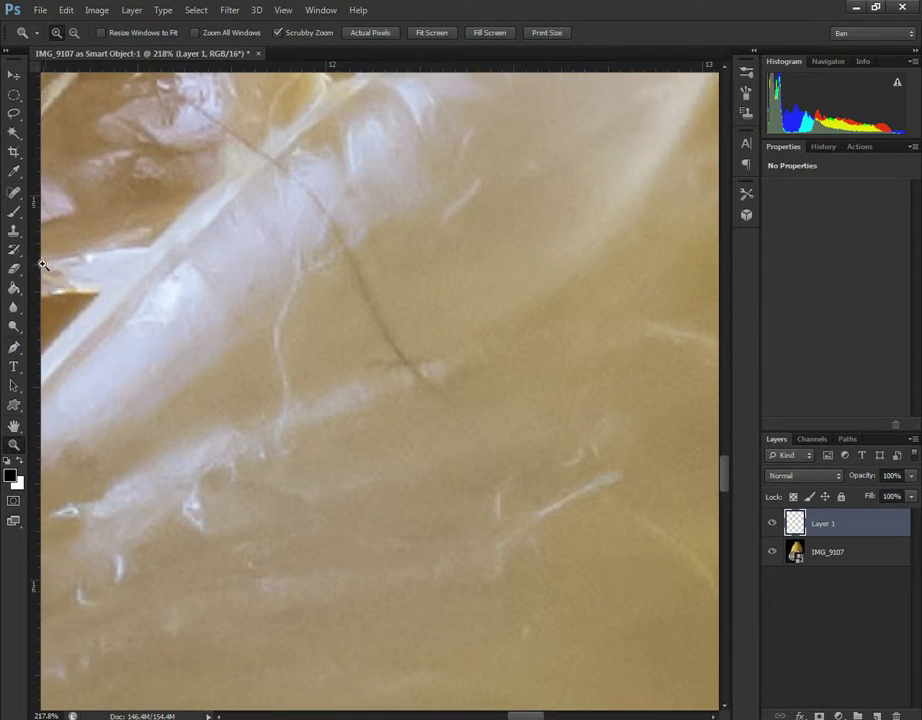
pyautogui.click(13, 233)
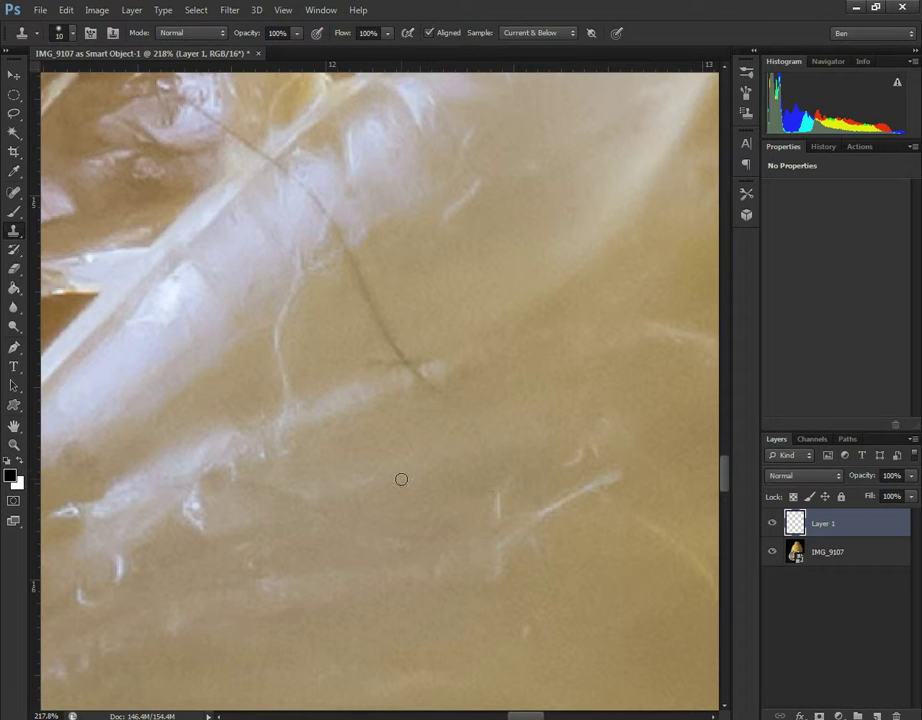
pyautogui.press(']')
pyautogui.click(363, 537)
pyautogui.keyDown('alt'); pyautogui.click(455, 465); pyautogui.keyUp('alt')
pyautogui.scroll(3, 418, 327)
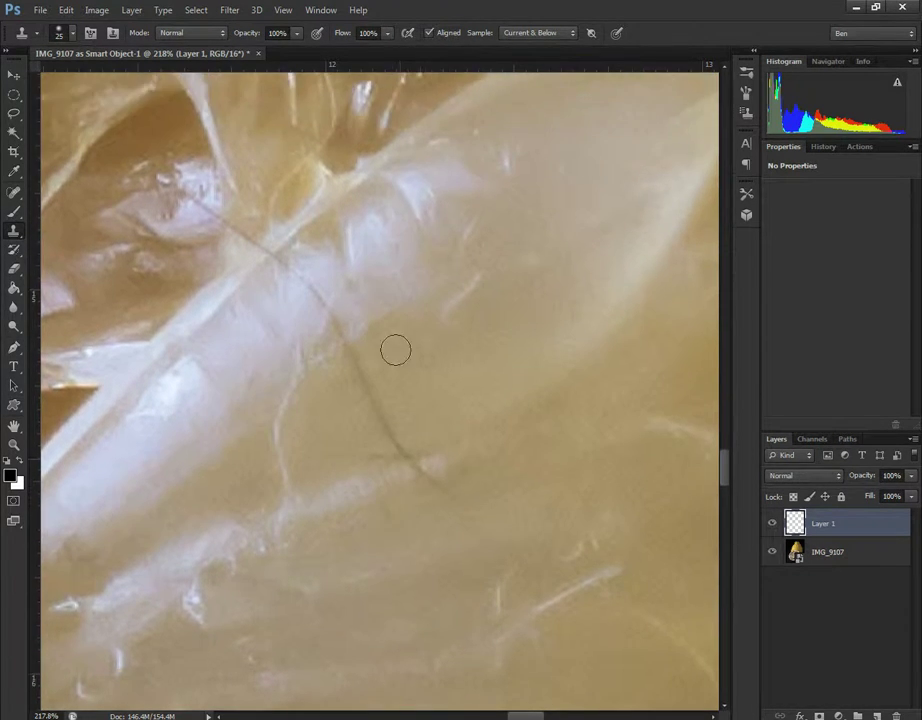
pyautogui.keyDown('alt'); pyautogui.click(384, 343); pyautogui.keyUp('alt')
pyautogui.click(357, 362)
pyautogui.moveTo(357, 362)
pyautogui.mouseDown()
pyautogui.moveTo(372, 405)
pyautogui.moveTo(407, 447)
pyautogui.mouseUp()
pyautogui.moveTo(356, 358); pyautogui.dragTo(355, 362)
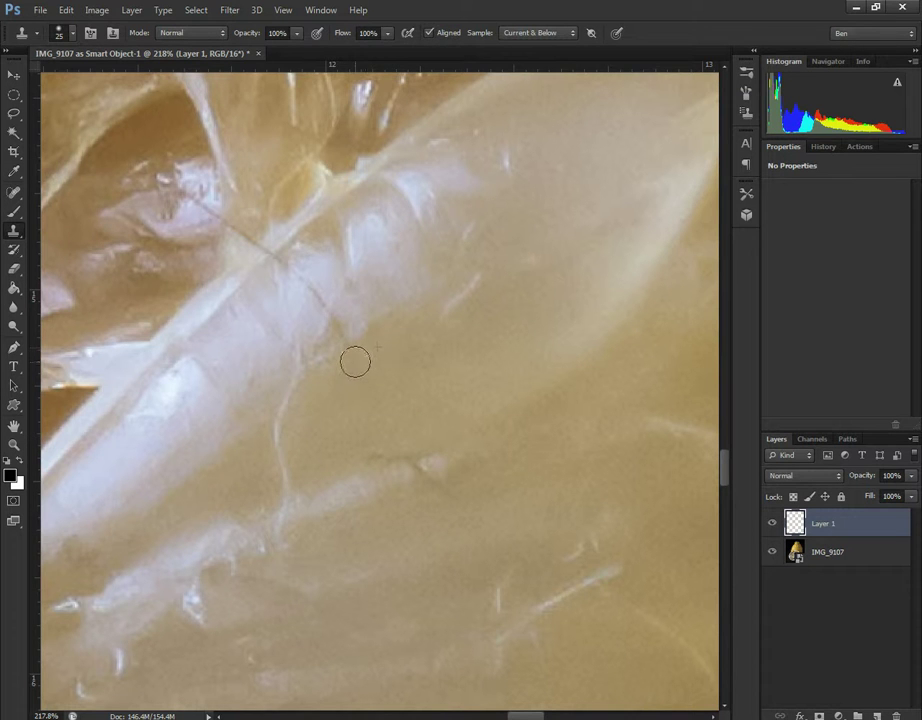
# Step: Clone out the hair's lower end across the tip of the pale streak and the faint dark trace above it
pyautogui.keyDown('alt'); pyautogui.click(348, 496); pyautogui.keyUp('alt')
pyautogui.moveTo(397, 483)
pyautogui.mouseDown()
pyautogui.moveTo(425, 468)
pyautogui.moveTo(423, 515)
pyautogui.mouseUp()
pyautogui.keyDown('alt'); pyautogui.click(430, 512); pyautogui.keyUp('alt')
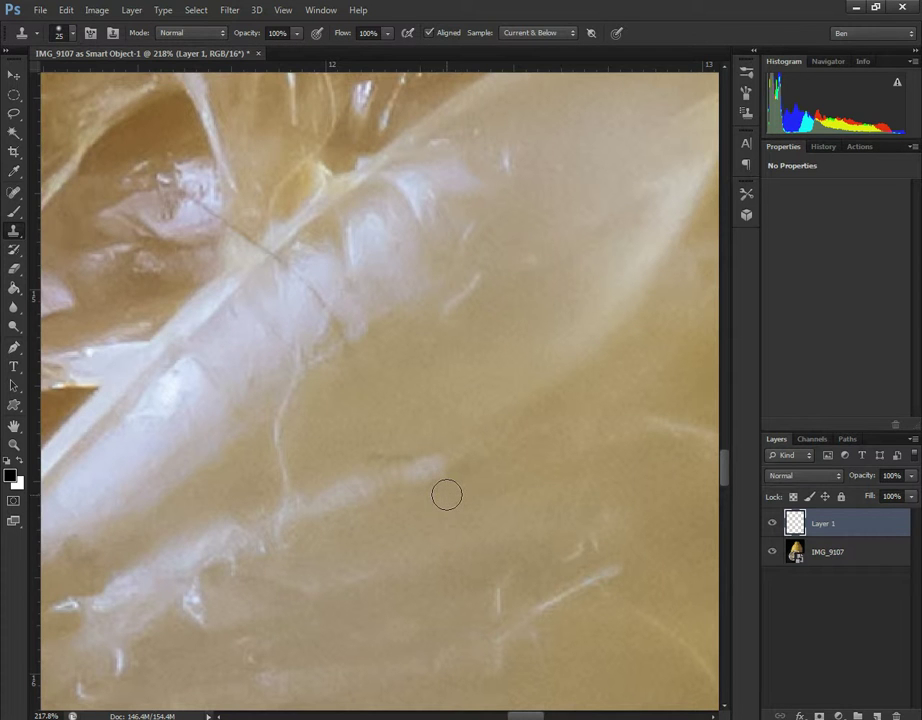
pyautogui.keyDown('alt'); pyautogui.click(344, 440); pyautogui.keyUp('alt')
pyautogui.moveTo(370, 451); pyautogui.dragTo(380, 454)
# Step: Clone out the dark hair where it crosses the pale ridge and the white membrane, sampling along the membrane
pyautogui.scroll(3, 300, 395)
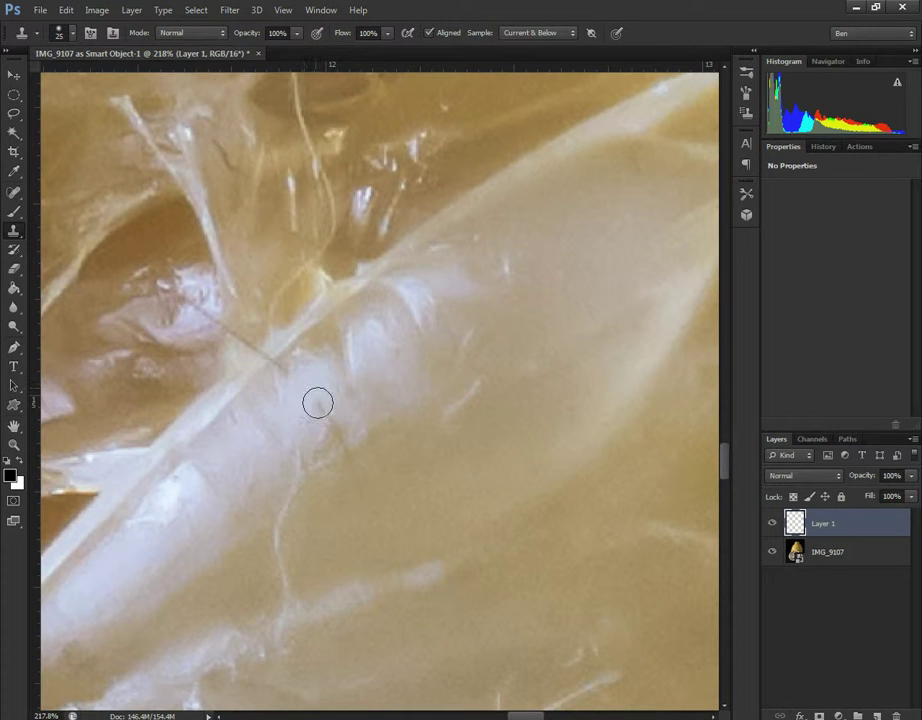
pyautogui.keyDown('alt'); pyautogui.click(257, 385); pyautogui.keyUp('alt')
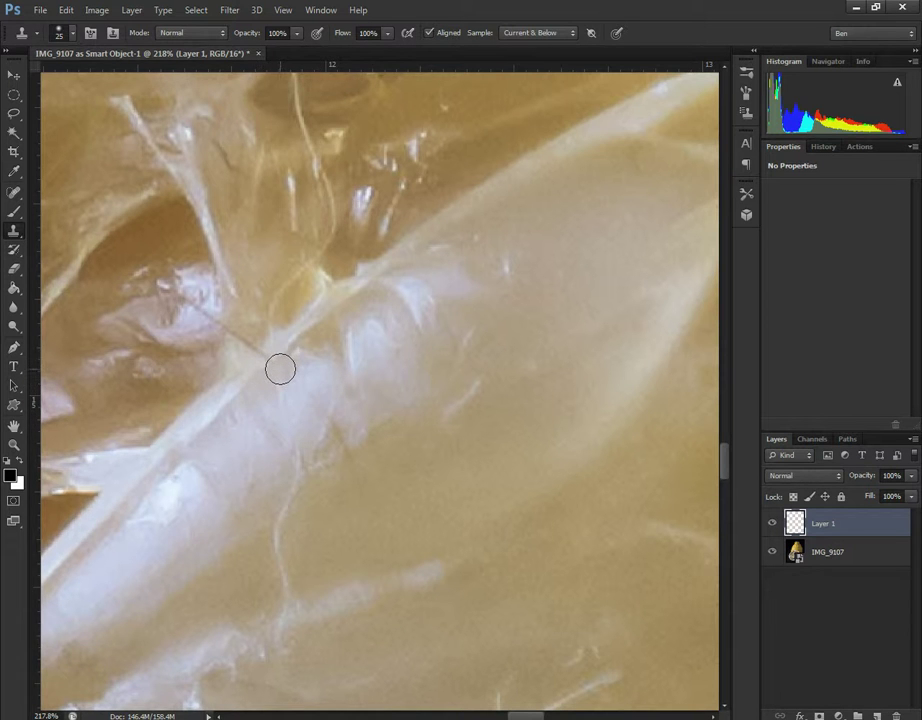
pyautogui.keyDown('alt'); pyautogui.click(240, 383); pyautogui.keyUp('alt')
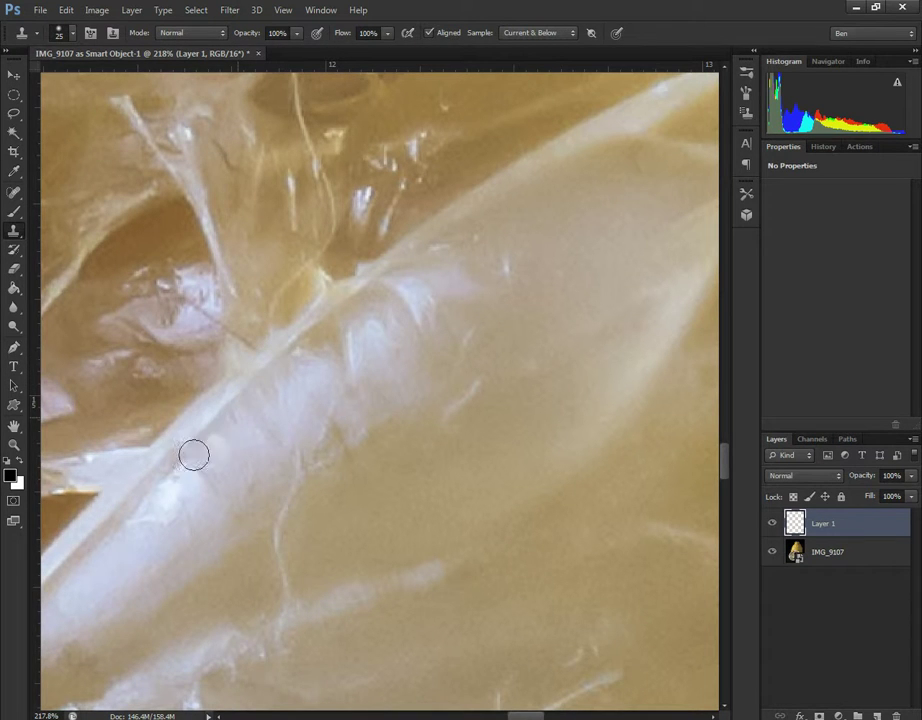
# Step: Try to clone out the hair remnant between the white membrane and the glossy patch with the size 25 brush
pyautogui.scroll(1, 238, 283)
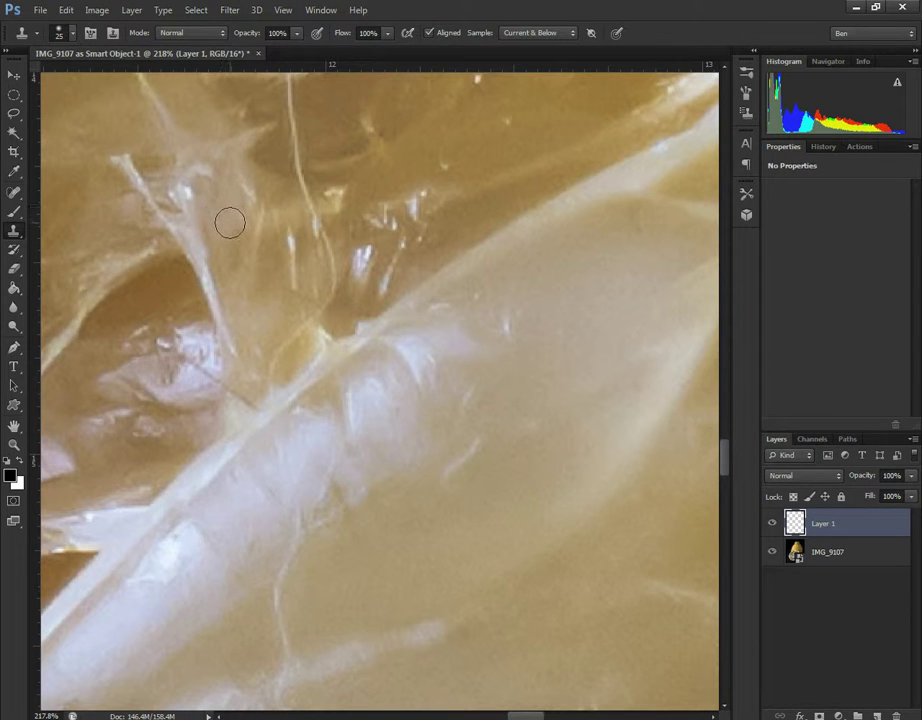
pyautogui.click(255, 251)
pyautogui.click(195, 400)
pyautogui.keyDown('alt'); pyautogui.click(240, 415); pyautogui.keyUp('alt')
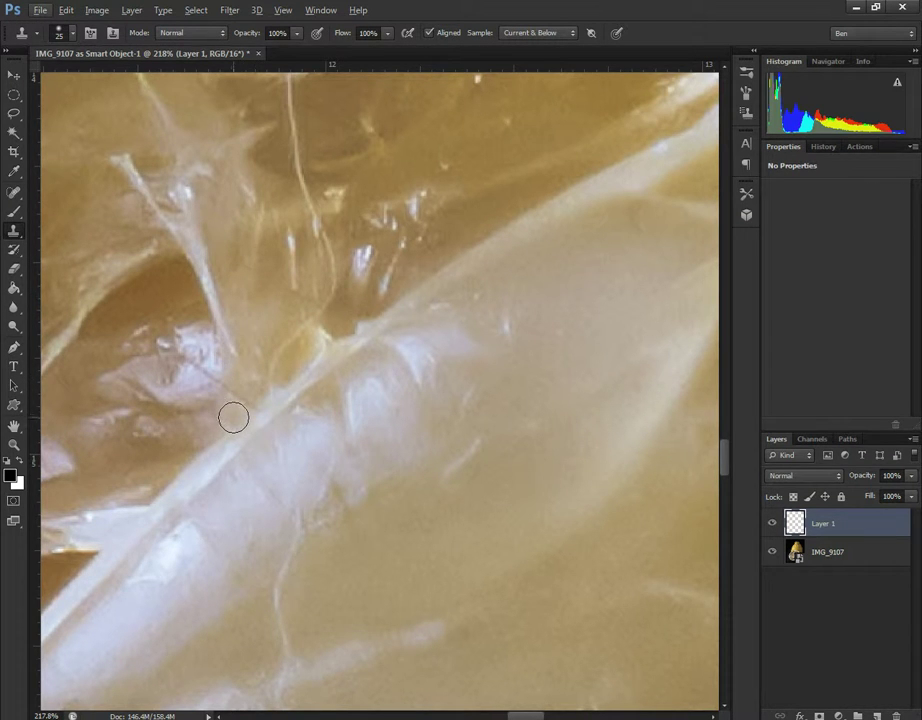
pyautogui.click(185, 410)
# Step: Reduce the brush size to 10 and clone out the hair remnants beside the glossy patch and at the pale ridge's lower edge
pyautogui.press('z')
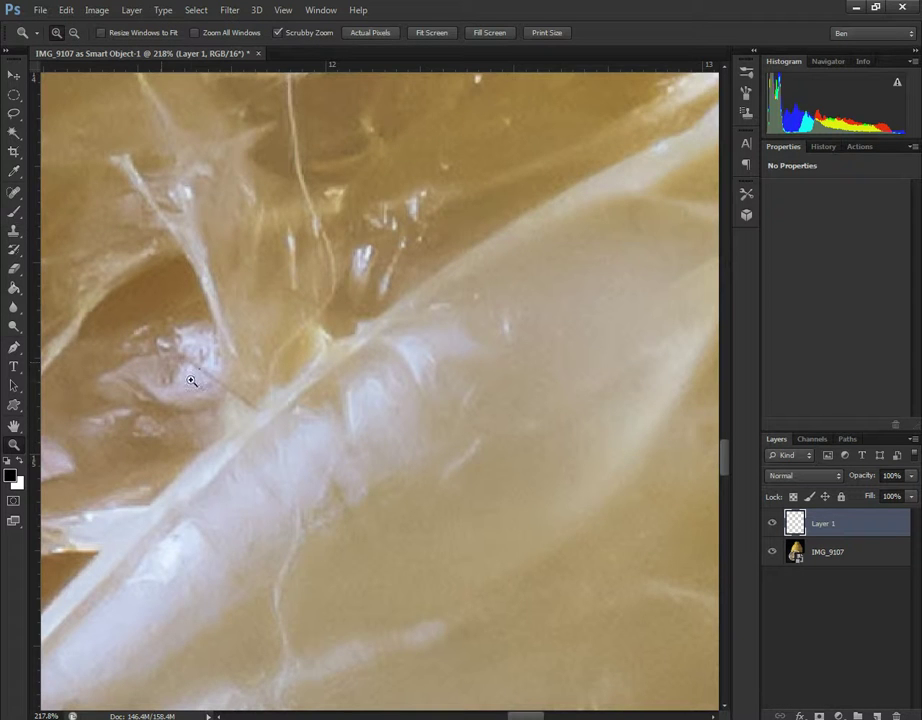
pyautogui.moveTo(191, 381); pyautogui.dragTo(226, 381)
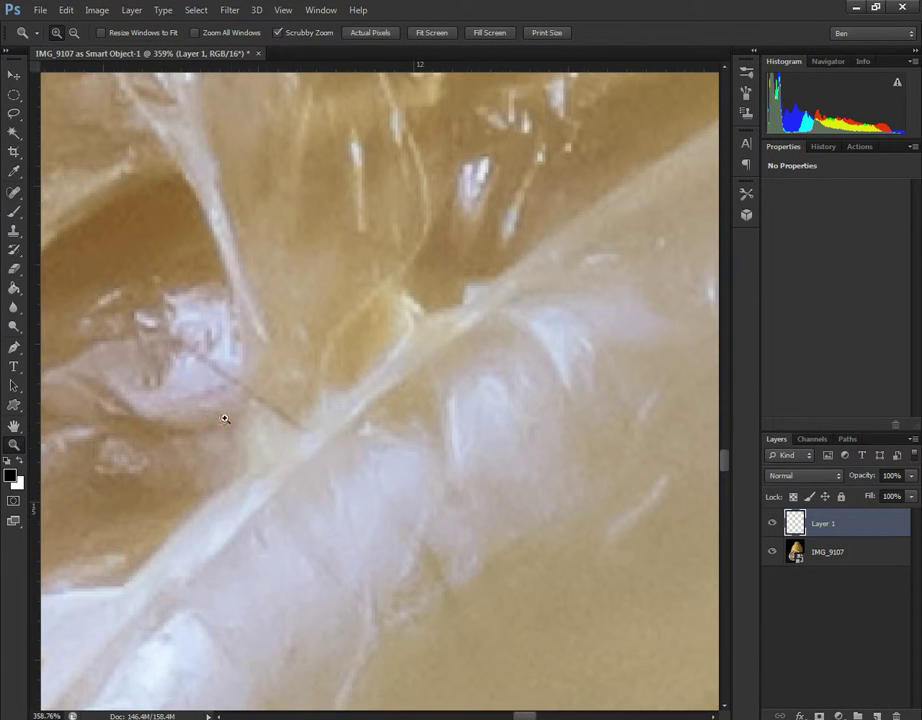
pyautogui.click(14, 230)
pyautogui.press('[')
pyautogui.press('[')
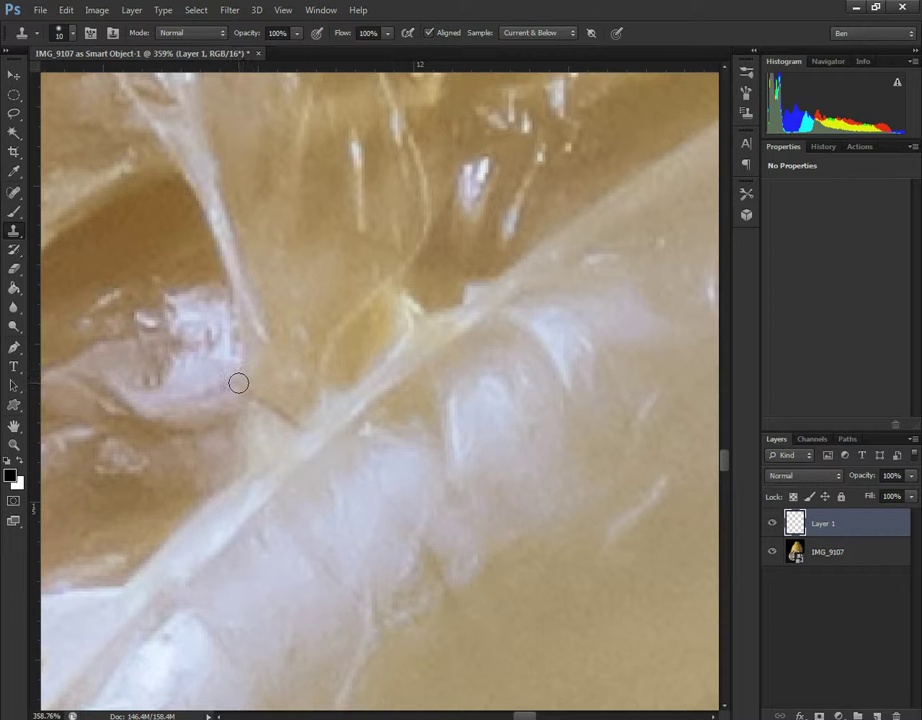
pyautogui.moveTo(238, 383); pyautogui.dragTo(282, 412)
pyautogui.click(290, 419)
pyautogui.moveTo(454, 591)
pyautogui.mouseDown()
pyautogui.moveTo(431, 553)
pyautogui.moveTo(442, 551)
pyautogui.moveTo(476, 610)
pyautogui.mouseUp()
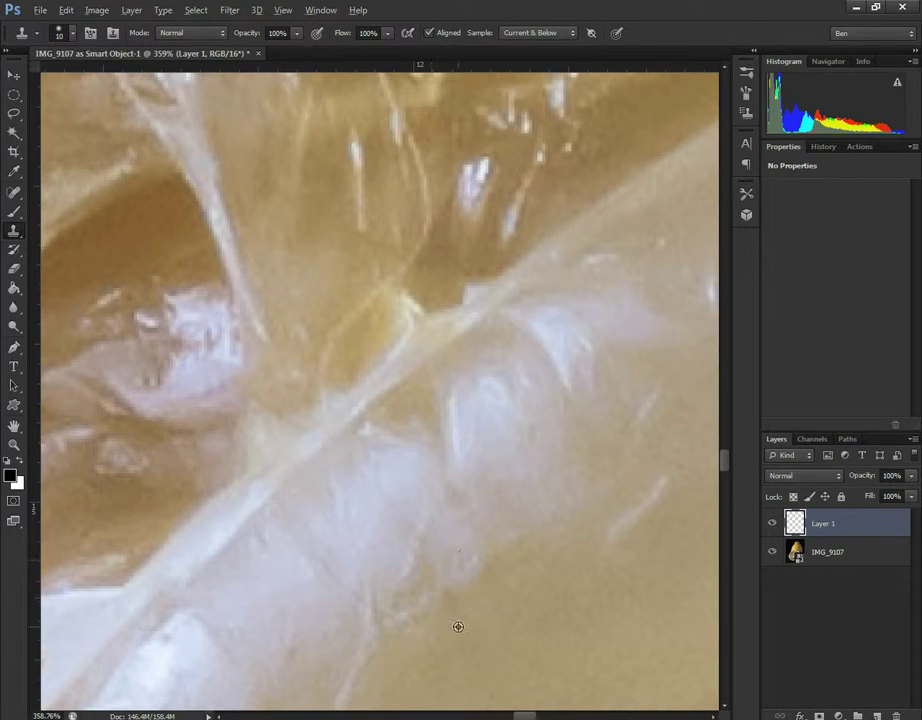
pyautogui.keyDown('alt'); pyautogui.click(458, 627); pyautogui.keyUp('alt')
# Step: Review the retouched segment at lower magnifications to look for remaining stray hairs and fibres
pyautogui.click(15, 446)
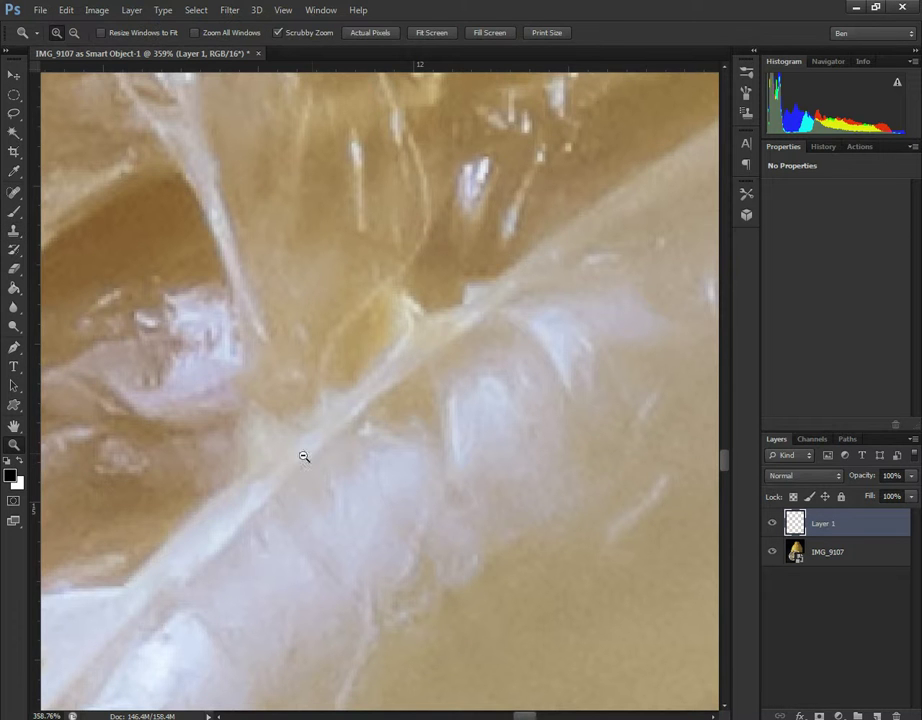
pyautogui.moveTo(303, 456); pyautogui.dragTo(253, 465)
pyautogui.moveTo(518, 476); pyautogui.dragTo(498, 480)
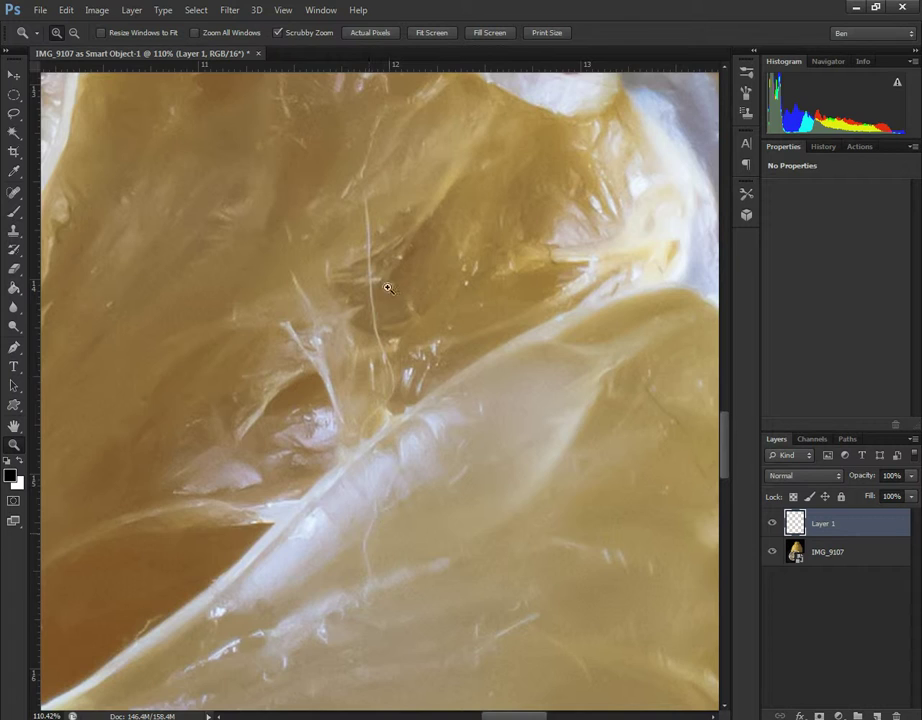
pyautogui.moveTo(379, 280)
pyautogui.mouseDown()
pyautogui.moveTo(432, 270)
pyautogui.moveTo(318, 276)
pyautogui.moveTo(405, 274)
pyautogui.moveTo(379, 288)
pyautogui.mouseUp()
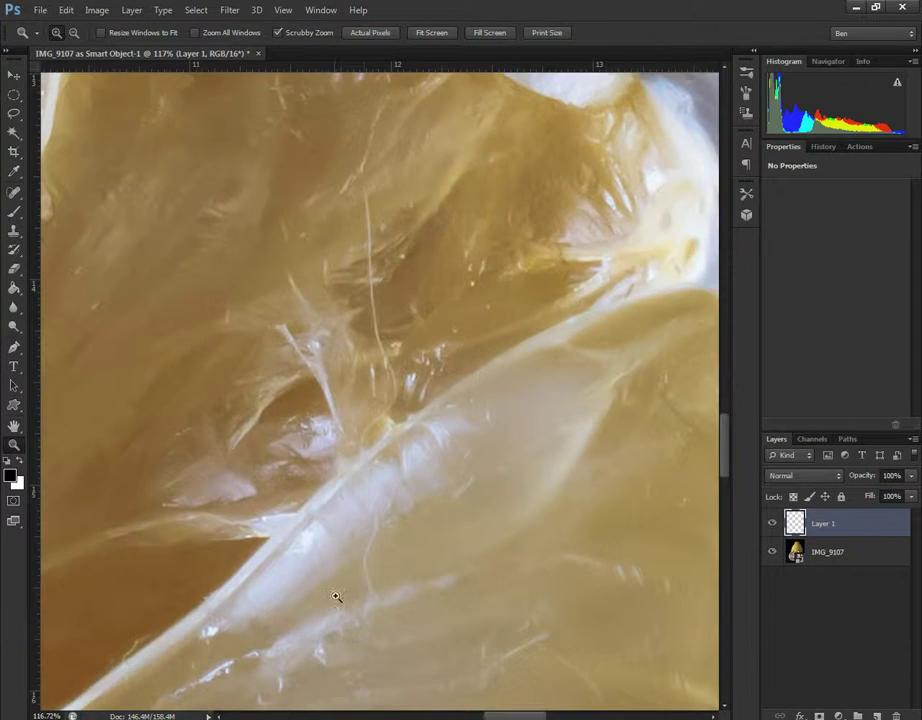
pyautogui.moveTo(380, 582); pyautogui.dragTo(364, 566)
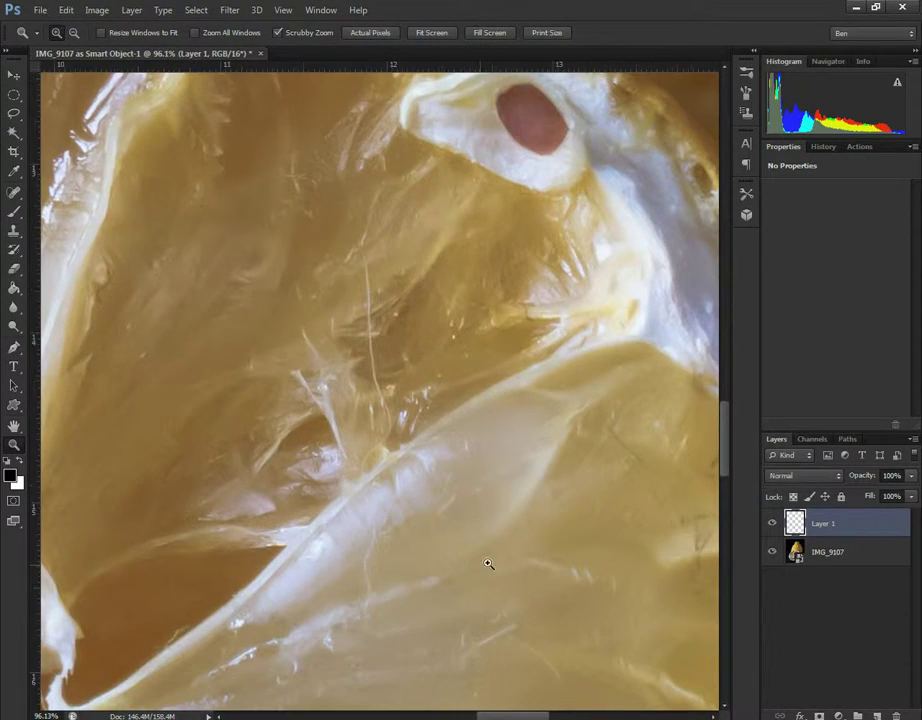
pyautogui.moveTo(562, 493); pyautogui.dragTo(514, 500)
pyautogui.scroll(-1, 502, 546)
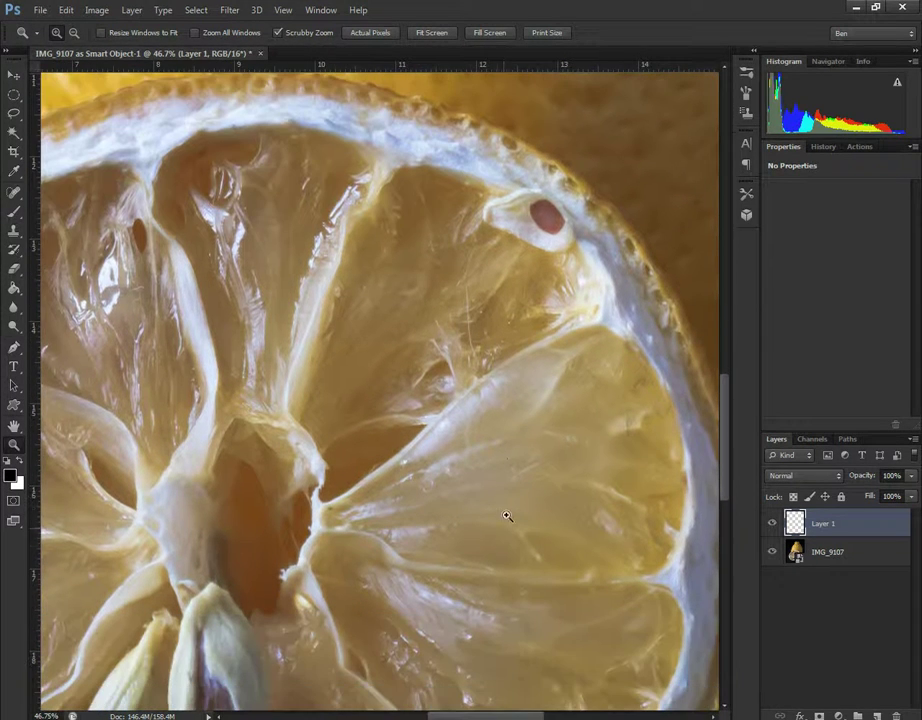
# Step: Set the Clone Stamp brush size to 25, try cloning over the top of the long pale fibre, and undo the last stroke
pyautogui.moveTo(468, 303); pyautogui.dragTo(574, 298)
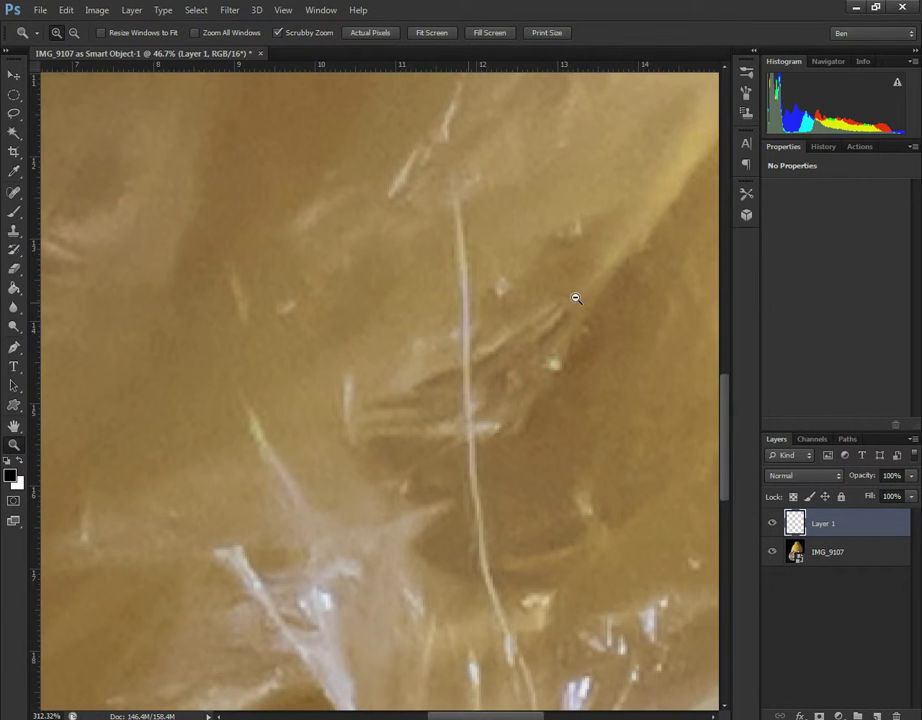
pyautogui.click(14, 212)
pyautogui.click(14, 231)
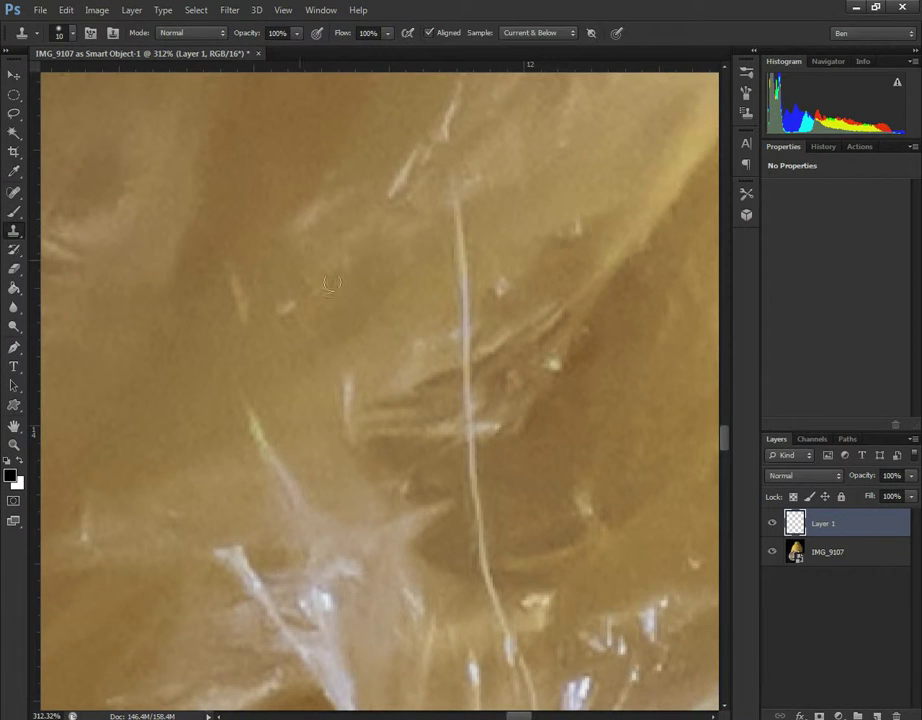
pyautogui.press(']')
pyautogui.keyDown('alt'); pyautogui.click(426, 204); pyautogui.keyUp('alt')
pyautogui.click(456, 195)
pyautogui.moveTo(463, 211)
pyautogui.mouseDown()
pyautogui.moveTo(457, 239)
pyautogui.moveTo(445, 243)
pyautogui.mouseUp()
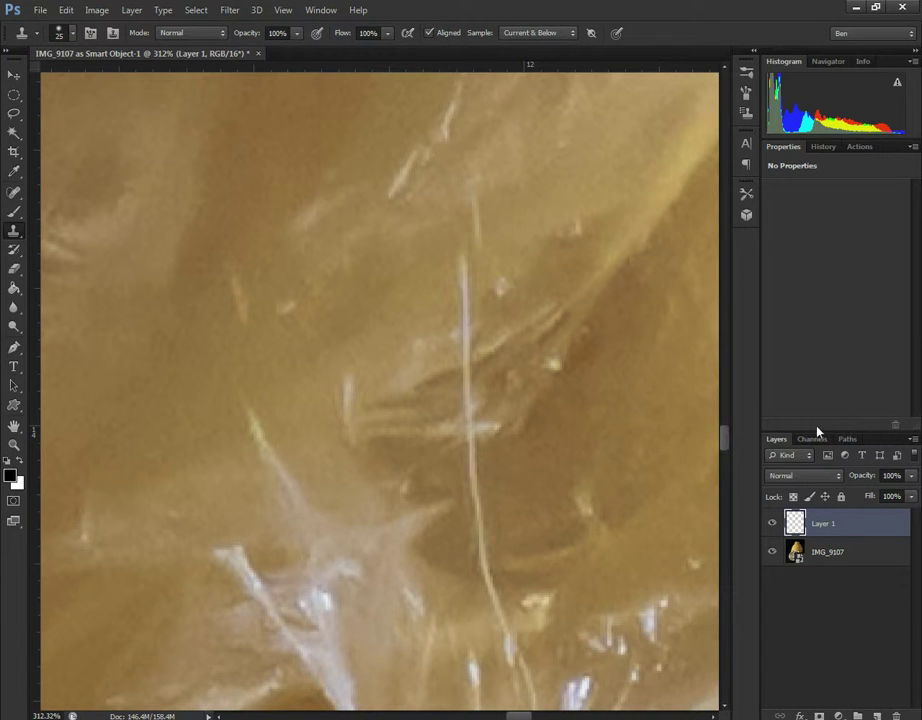
pyautogui.hotkey('ctrl', 'z')
# Step: Clone out the upper end of the long pale fibre, resampling clean texture from both sides of it
pyautogui.keyDown('alt'); pyautogui.click(485, 208); pyautogui.keyUp('alt')
pyautogui.moveTo(466, 200); pyautogui.dragTo(461, 224)
pyautogui.keyDown('alt'); pyautogui.click(481, 183); pyautogui.keyUp('alt')
pyautogui.click(438, 260)
pyautogui.keyDown('alt'); pyautogui.click(427, 219); pyautogui.keyUp('alt')
pyautogui.keyDown('alt'); pyautogui.click(432, 253); pyautogui.keyUp('alt')
pyautogui.click(457, 243)
pyautogui.keyDown('alt'); pyautogui.click(499, 245); pyautogui.keyUp('alt')
pyautogui.click(462, 261)
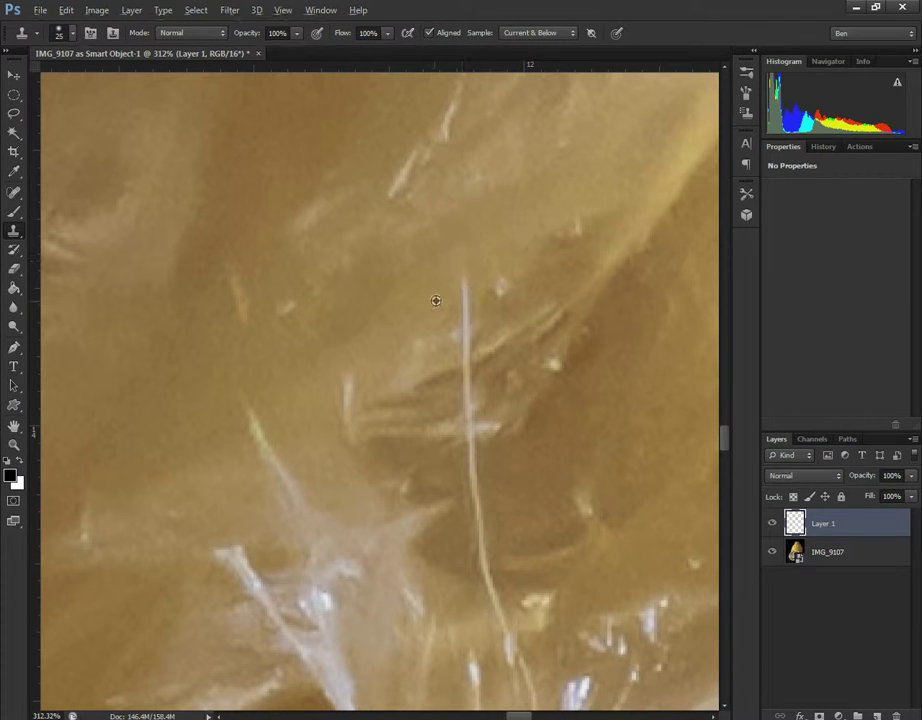
# Step: Clone out the middle section of the pale fibre down to the bright horizontal ridge, preserving the diagonal folds
pyautogui.click(465, 289)
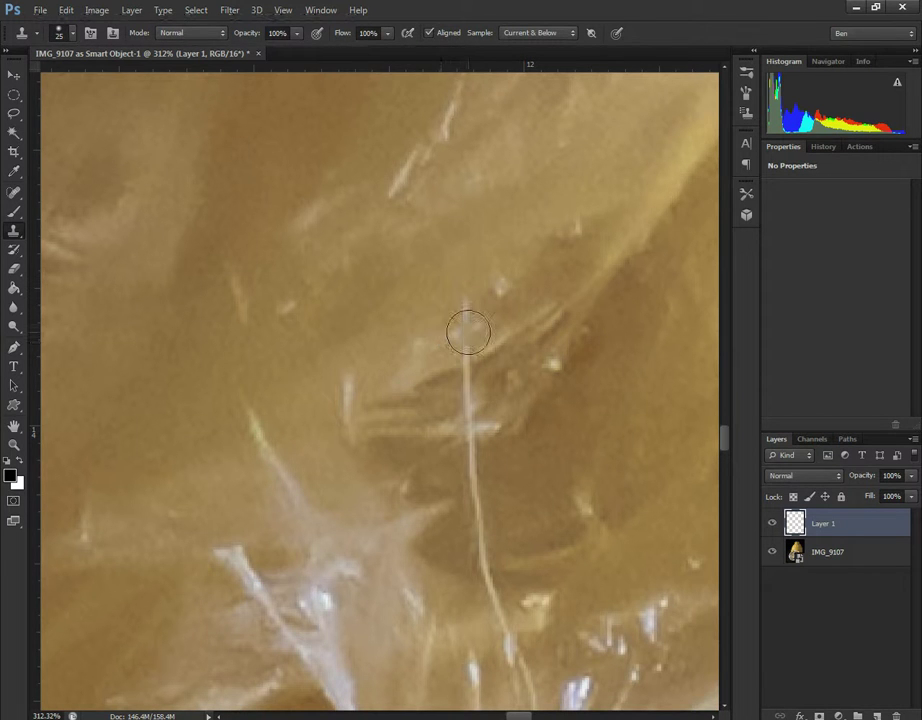
pyautogui.click(457, 302)
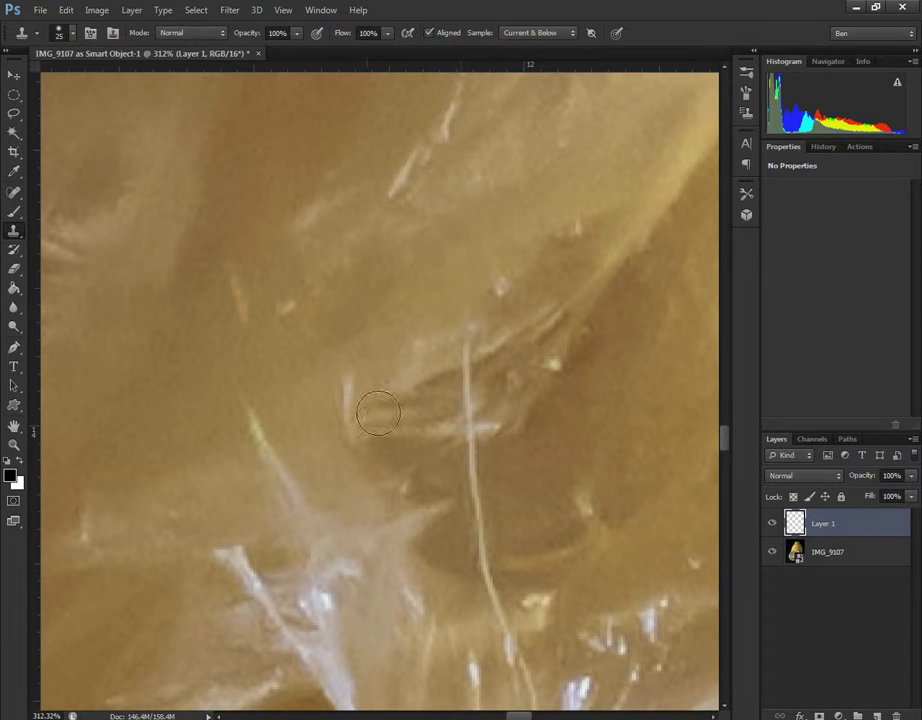
pyautogui.scroll(-1, 430, 438)
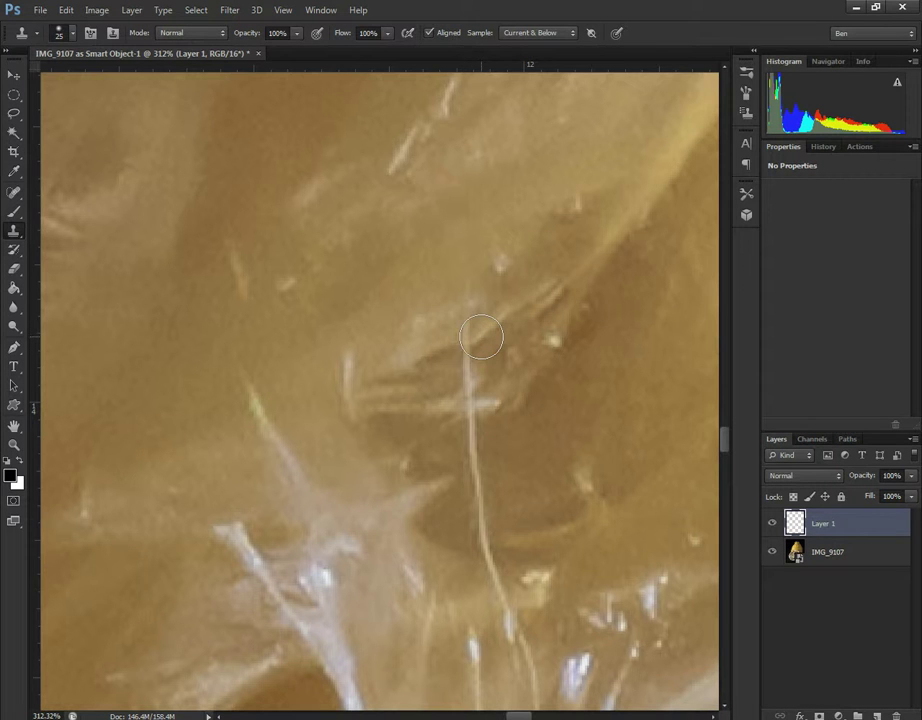
pyautogui.click(481, 336)
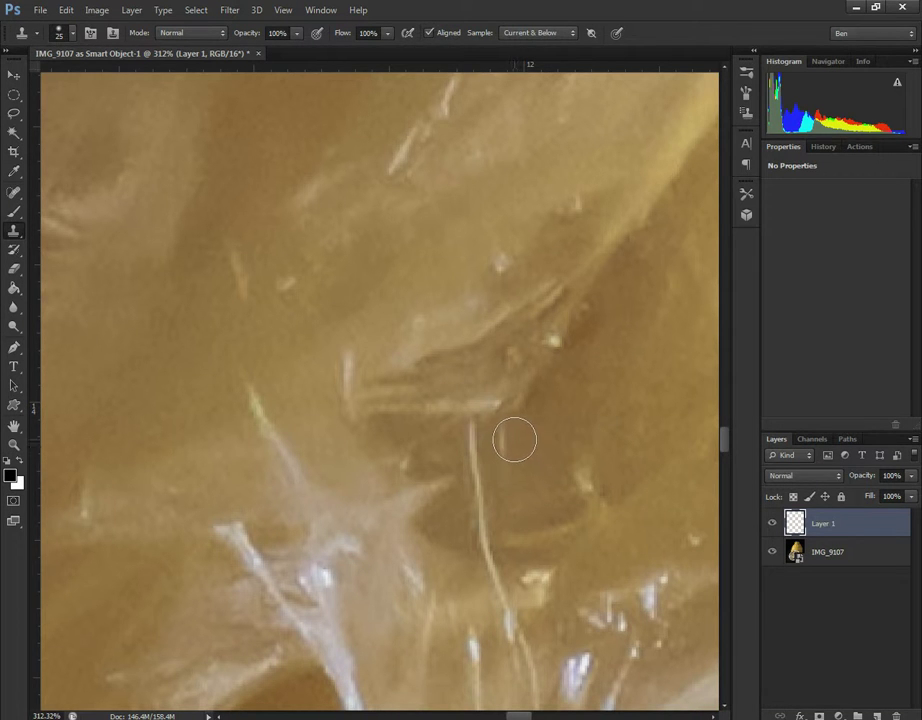
# Step: Clone out the pale fibre across the dark area below the horizontal ridge, using dark texture sampled beside it
pyautogui.scroll(-1, 516, 443)
pyautogui.scroll(-1, 516, 443)
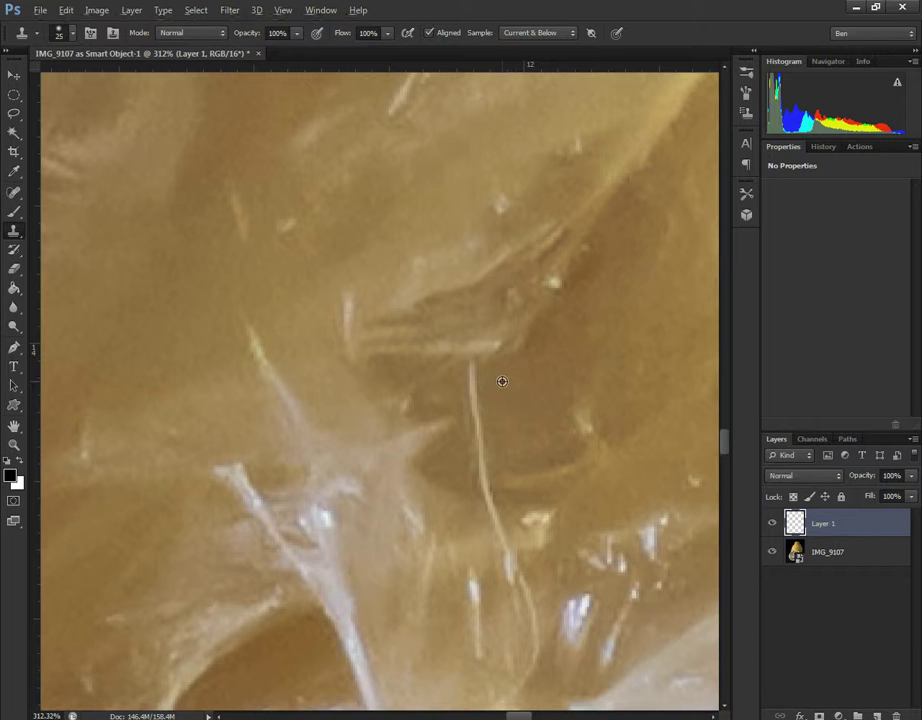
pyautogui.keyDown('alt'); pyautogui.click(502, 381); pyautogui.keyUp('alt')
pyautogui.moveTo(477, 390); pyautogui.dragTo(480, 452)
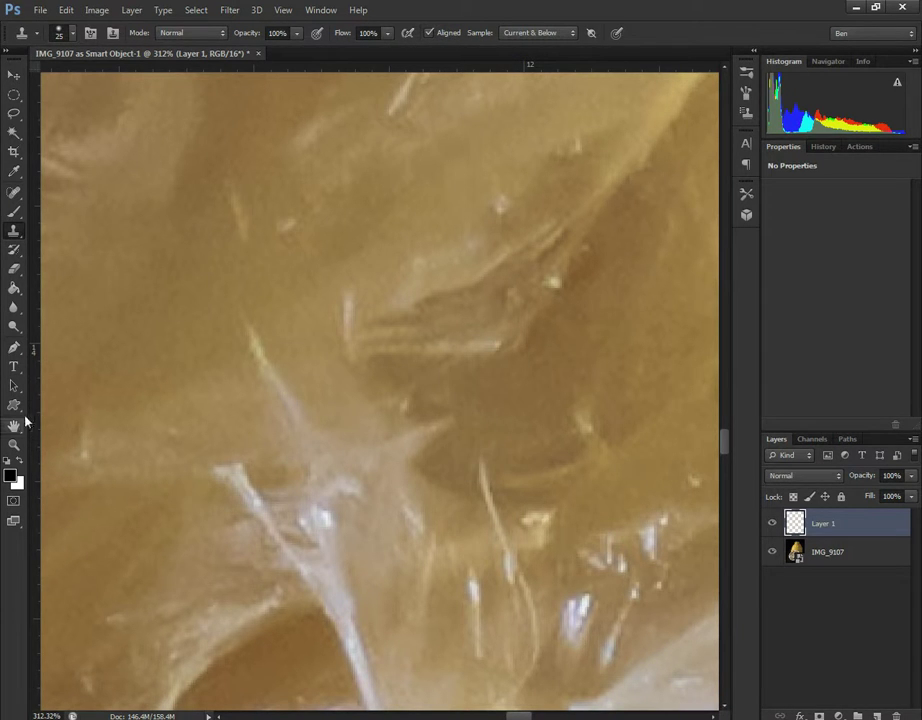
pyautogui.click(10, 446)
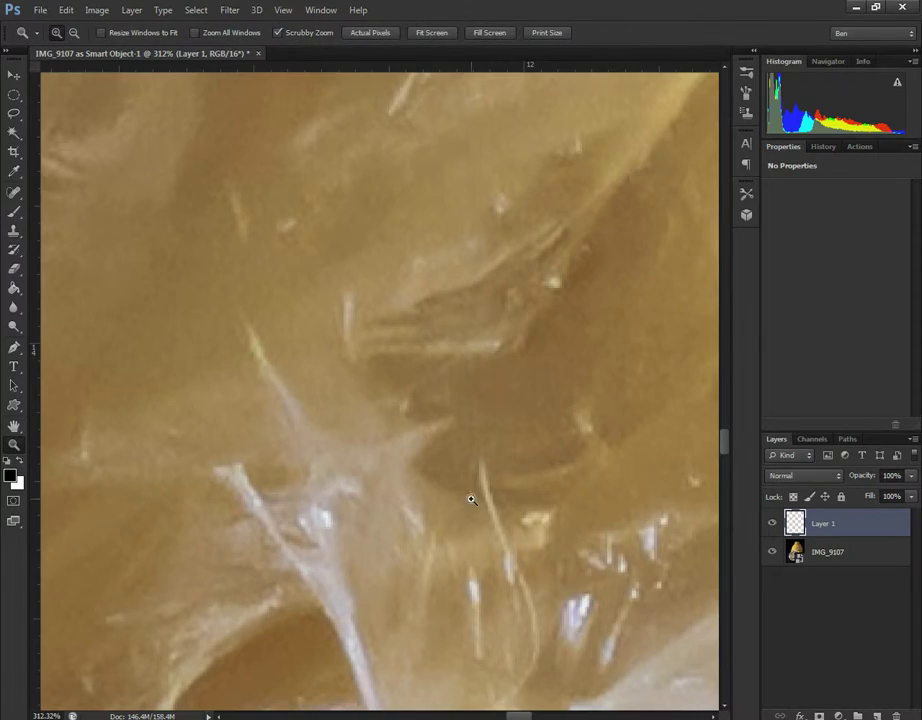
# Step: Set the Clone Stamp brush size to 15 and clone out the upper part of the thin pale fibre just below the dark fold
pyautogui.moveTo(484, 499)
pyautogui.mouseDown()
pyautogui.moveTo(525, 500)
pyautogui.moveTo(517, 488)
pyautogui.moveTo(481, 489)
pyautogui.mouseUp()
pyautogui.scroll(-2, 535, 456)
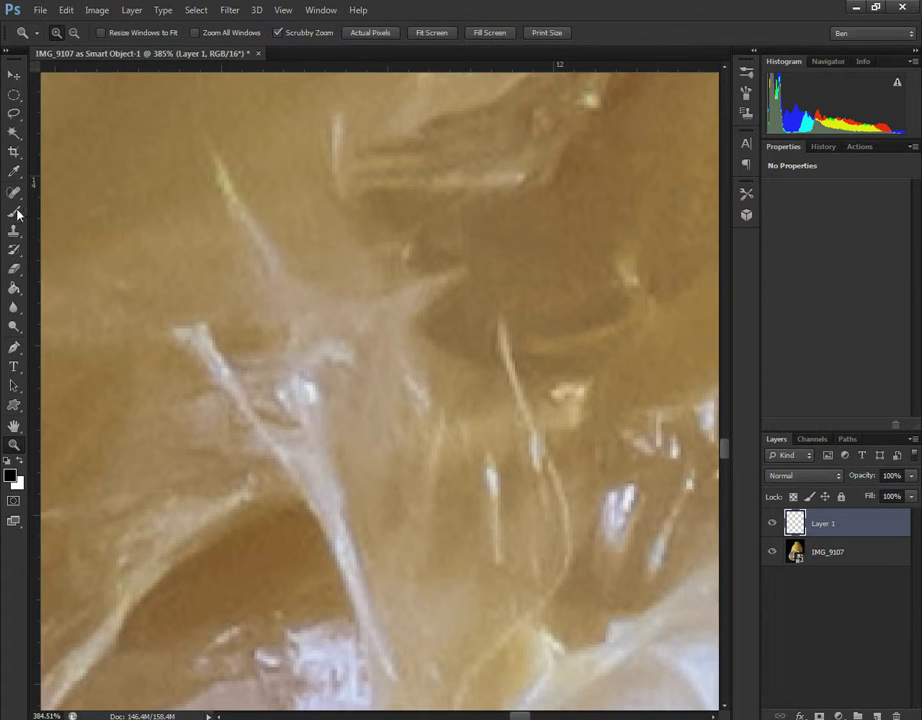
pyautogui.click(14, 230)
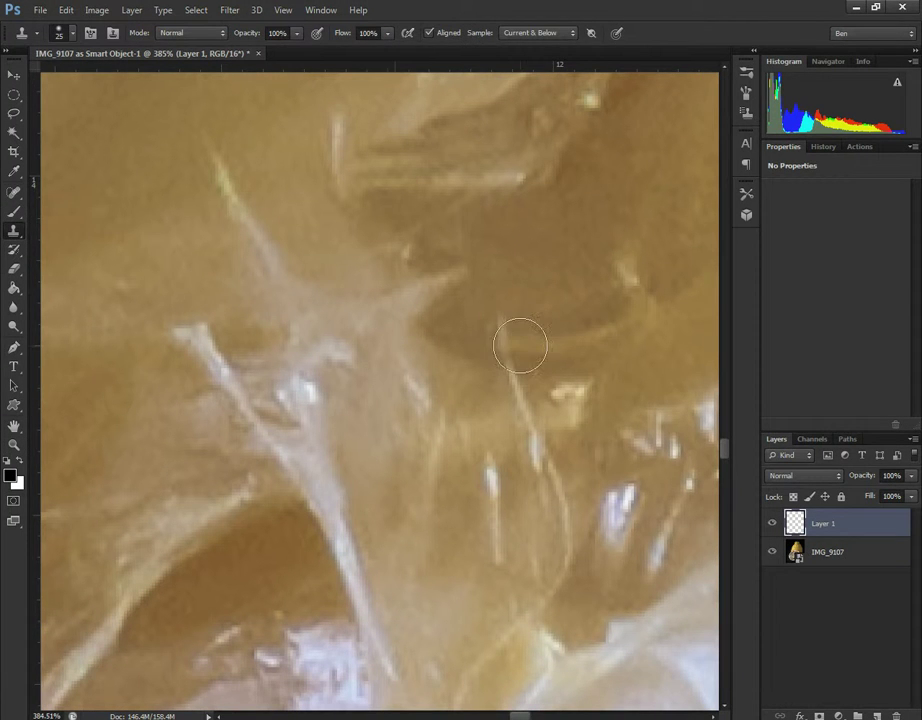
pyautogui.press('[')
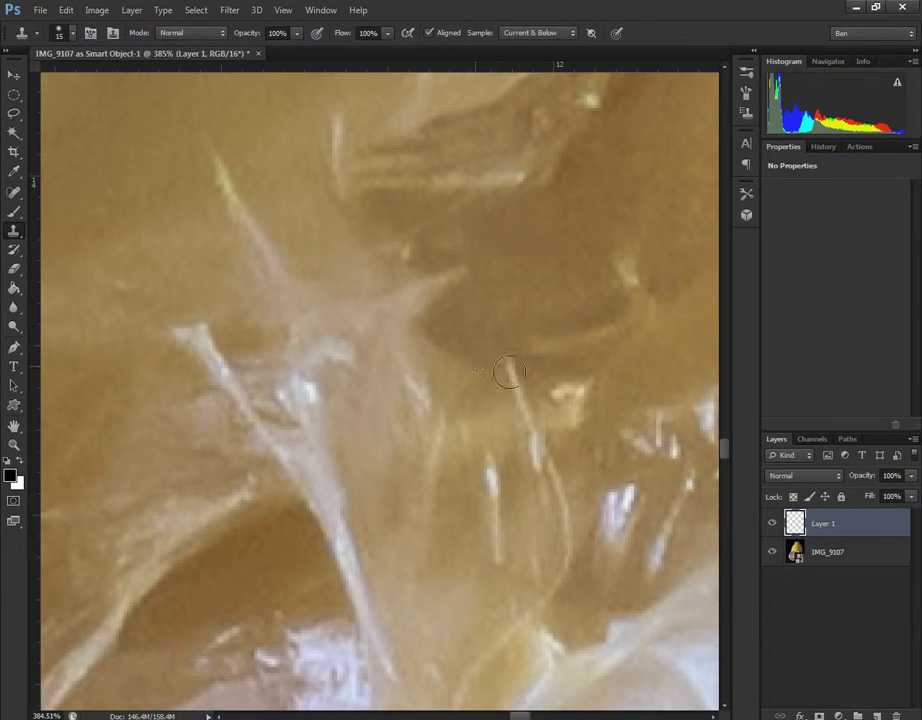
pyautogui.click(509, 372)
pyautogui.keyDown('alt'); pyautogui.click(488, 390); pyautogui.keyUp('alt')
pyautogui.click(516, 387)
pyautogui.click(514, 397)
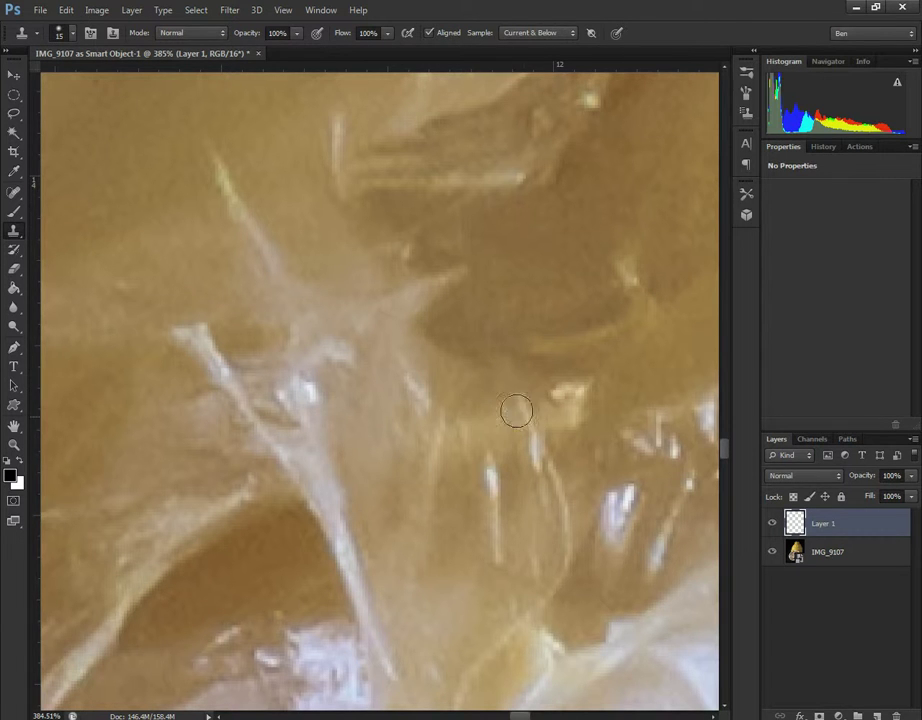
# Step: Clone out the curved stretch of the pale fibre between the small bright highlights, using clean texture sampled beside it
pyautogui.keyDown('alt'); pyautogui.click(578, 462); pyautogui.keyUp('alt')
pyautogui.moveTo(554, 466)
pyautogui.mouseDown()
pyautogui.moveTo(561, 548)
pyautogui.moveTo(550, 531)
pyautogui.mouseUp()
pyautogui.keyDown('alt'); pyautogui.click(547, 523); pyautogui.keyUp('alt')
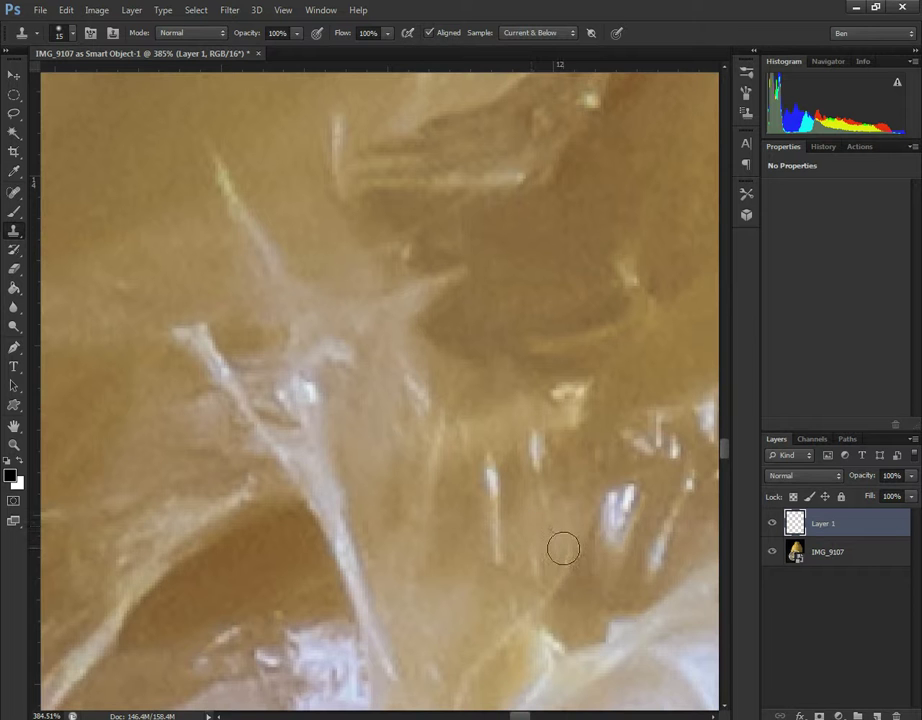
# Step: Clone out the lower loop of the pale fibre down to the white membrane, resampling clean flesh texture around it
pyautogui.scroll(-3, 570, 547)
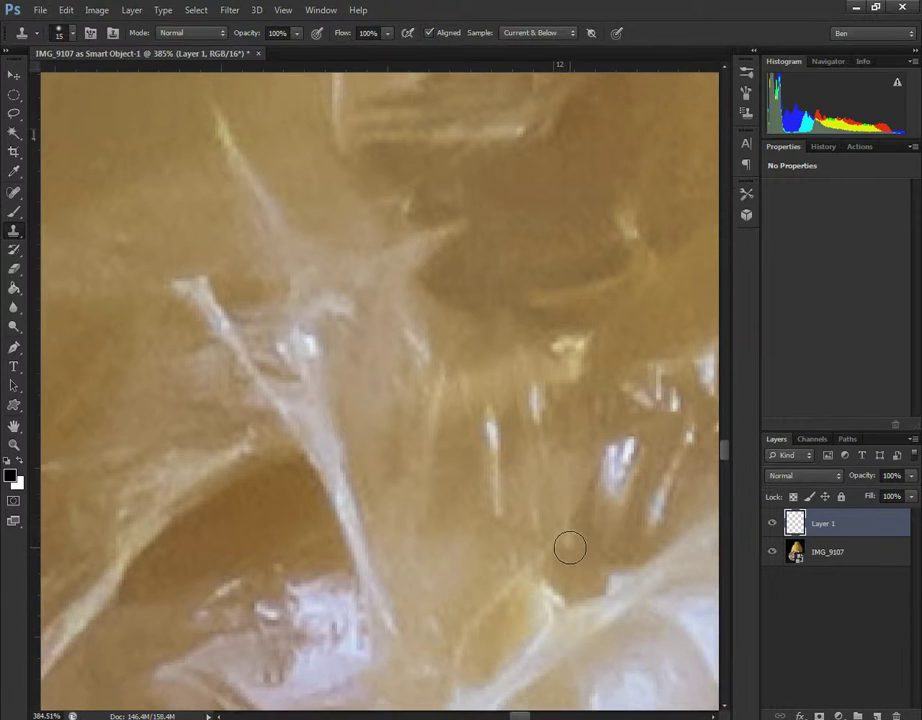
pyautogui.scroll(-3, 567, 537)
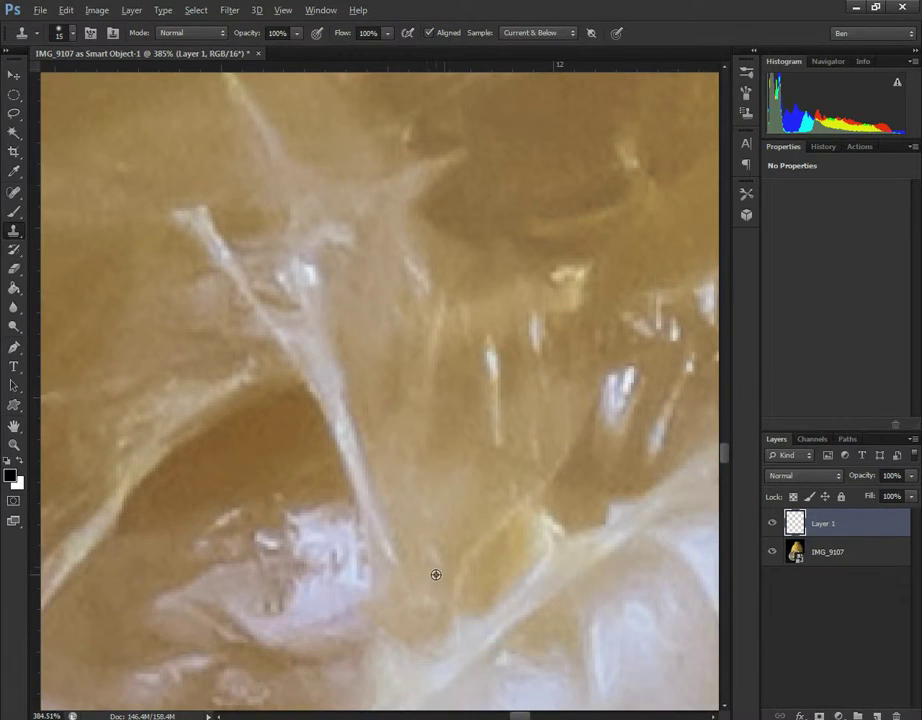
pyautogui.keyDown('alt'); pyautogui.click(467, 487); pyautogui.keyUp('alt')
pyautogui.moveTo(519, 513); pyautogui.dragTo(471, 541)
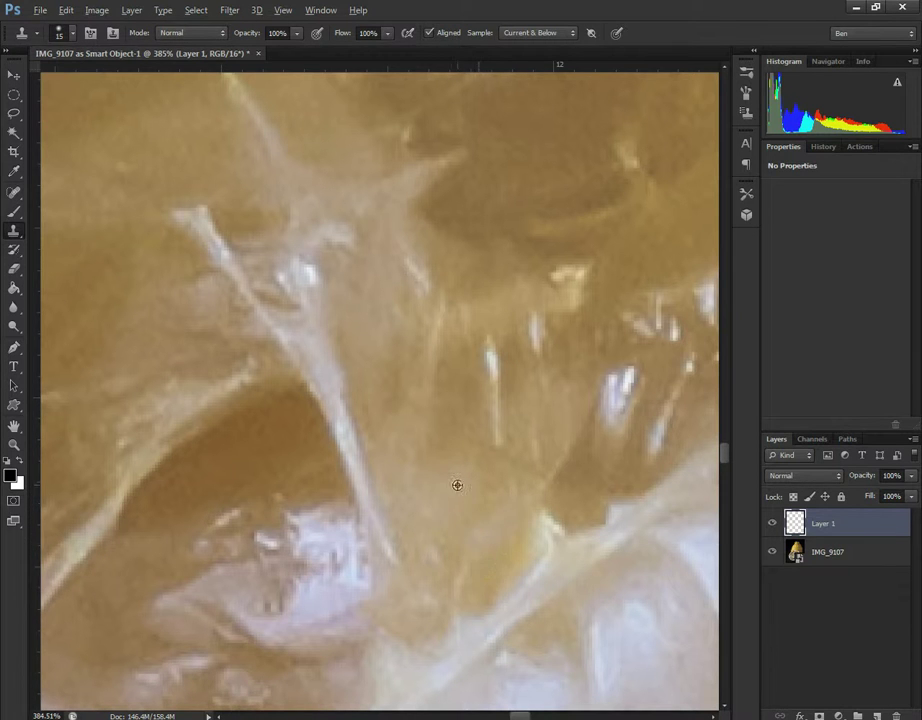
pyautogui.keyDown('alt'); pyautogui.click(476, 598); pyautogui.keyUp('alt')
pyautogui.moveTo(453, 586); pyautogui.dragTo(464, 568)
pyautogui.moveTo(574, 528)
pyautogui.mouseDown()
pyautogui.moveTo(613, 508)
pyautogui.moveTo(587, 526)
pyautogui.moveTo(559, 473)
pyautogui.mouseUp()
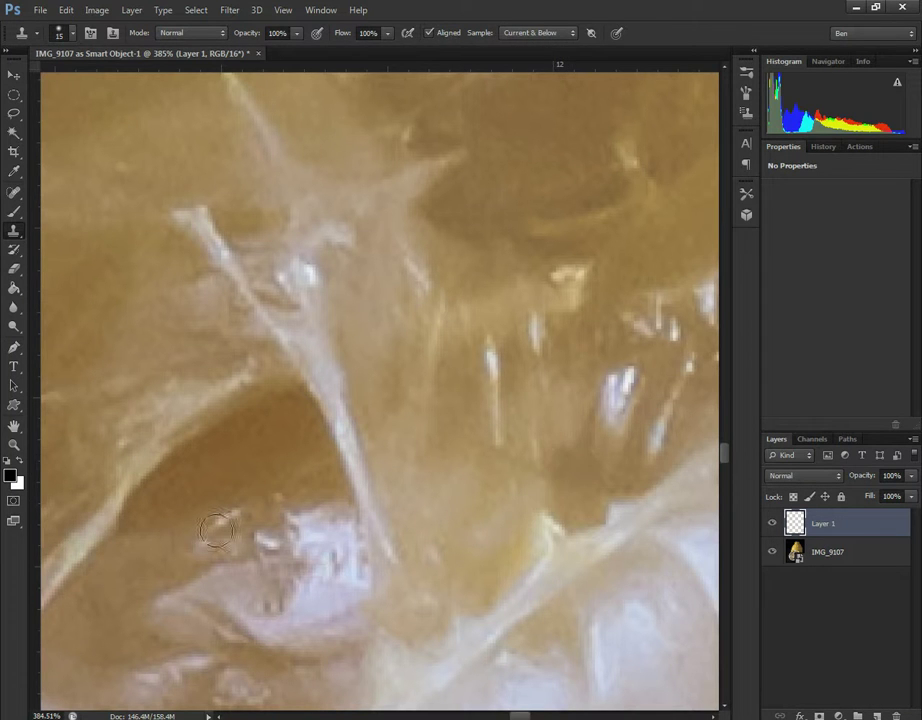
# Step: Clone out the fine pale fibre between the white membrane and the faint diagonal ridge below it
pyautogui.click(14, 444)
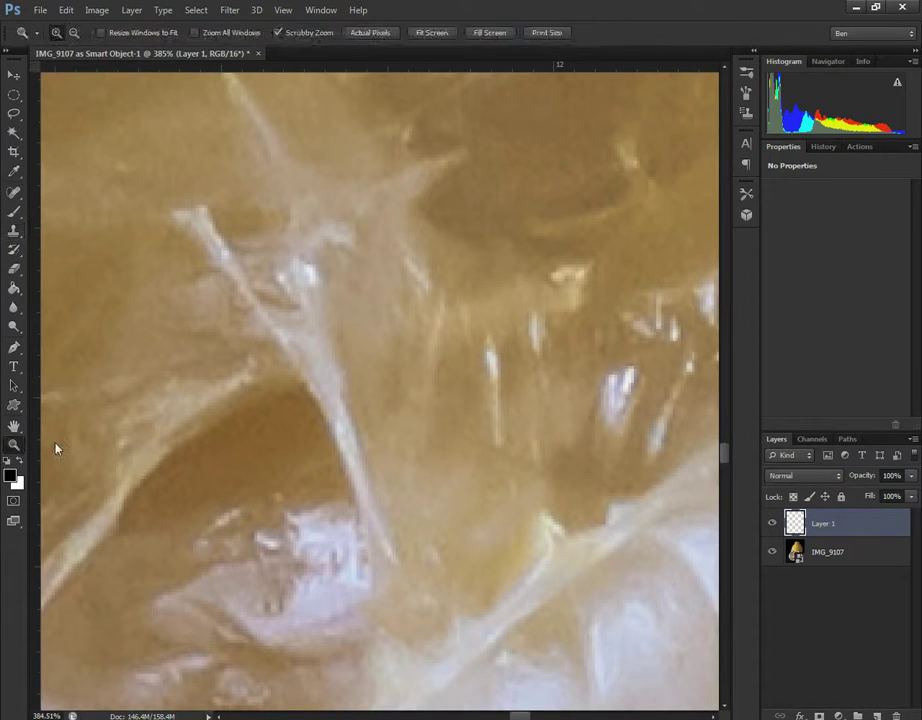
pyautogui.rightClick(400, 428)
pyautogui.click(446, 437)
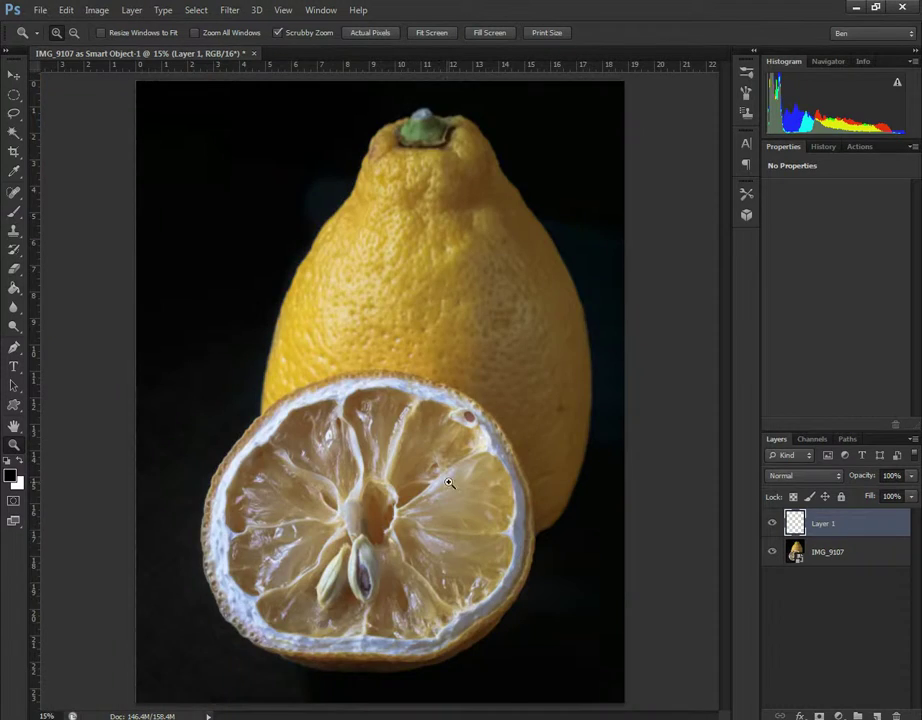
pyautogui.moveTo(449, 483); pyautogui.dragTo(523, 487)
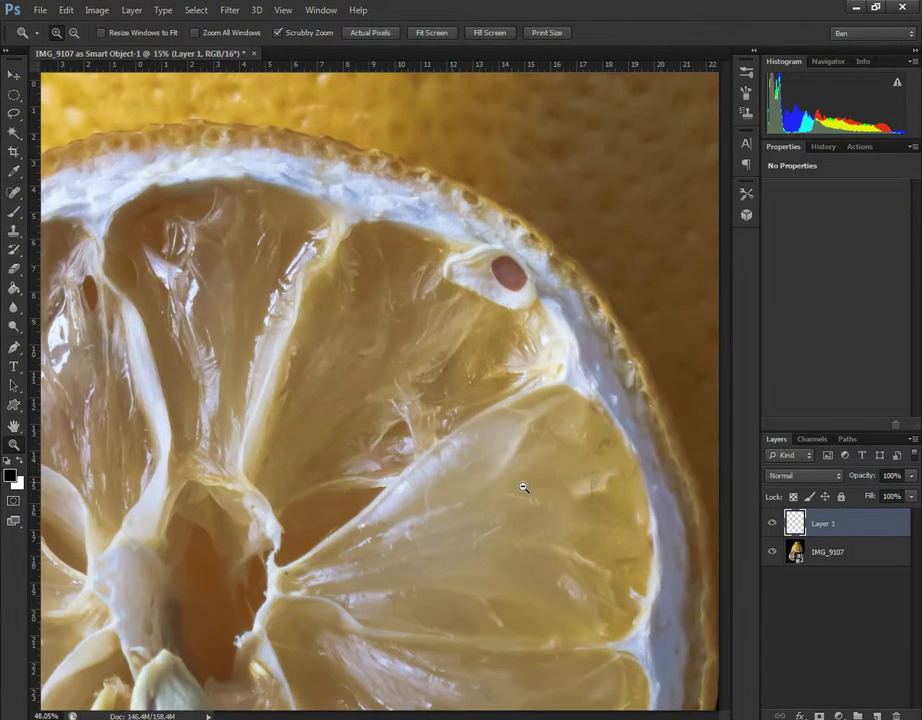
pyautogui.moveTo(395, 539); pyautogui.dragTo(440, 538)
pyautogui.moveTo(494, 453); pyautogui.dragTo(558, 450)
pyautogui.moveTo(390, 522)
pyautogui.mouseDown()
pyautogui.moveTo(340, 525)
pyautogui.moveTo(397, 513)
pyautogui.mouseUp()
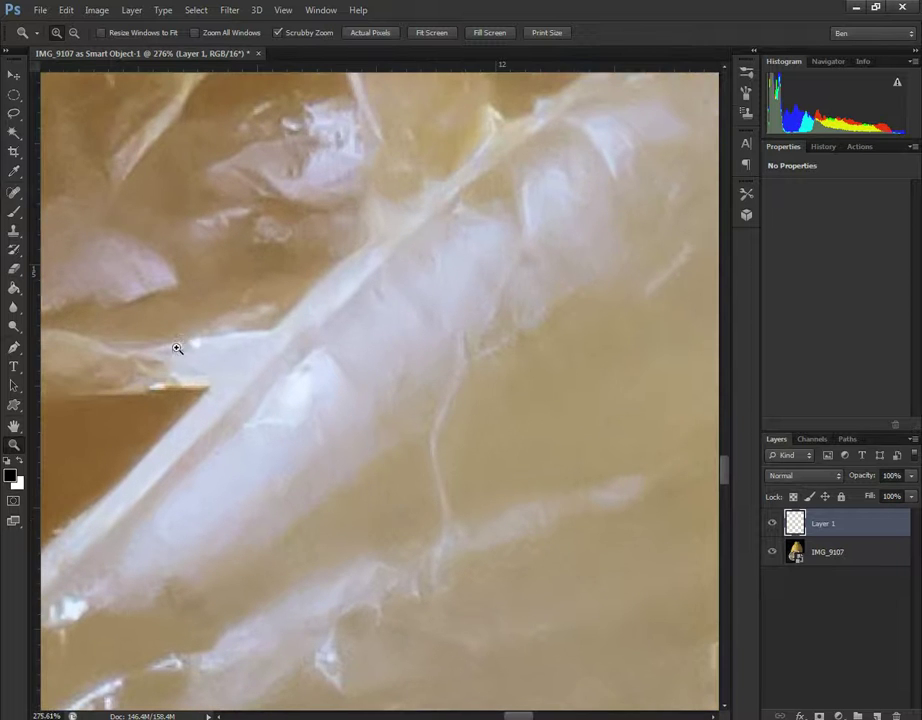
pyautogui.click(14, 230)
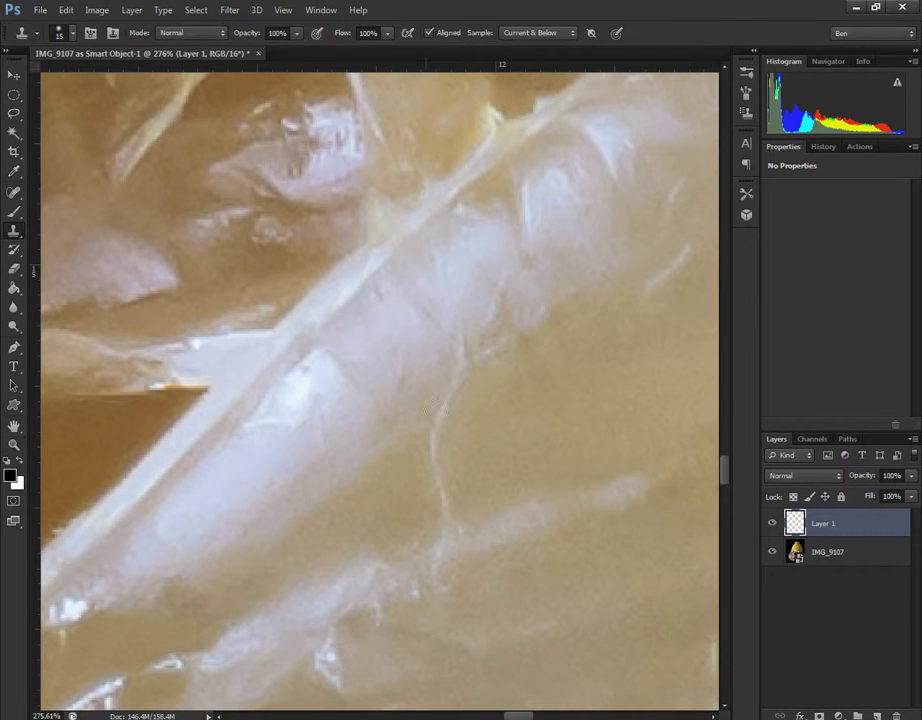
pyautogui.moveTo(440, 506); pyautogui.dragTo(436, 428)
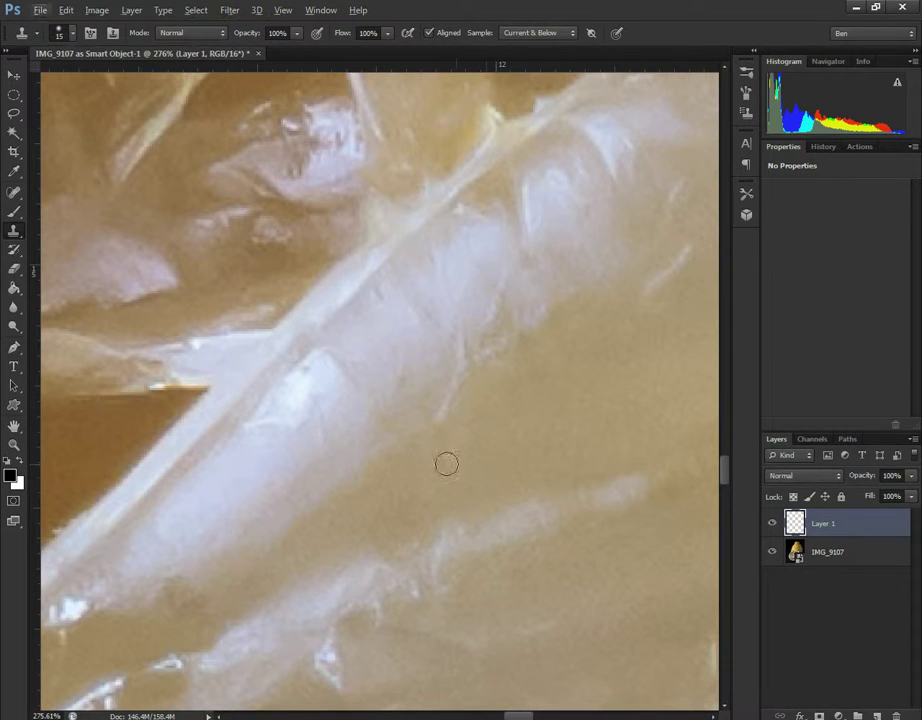
# Step: Examine the flesh segments along the right-hand rind of the cut half for remaining hairs and blemishes
pyautogui.scroll(-5, 442, 463)
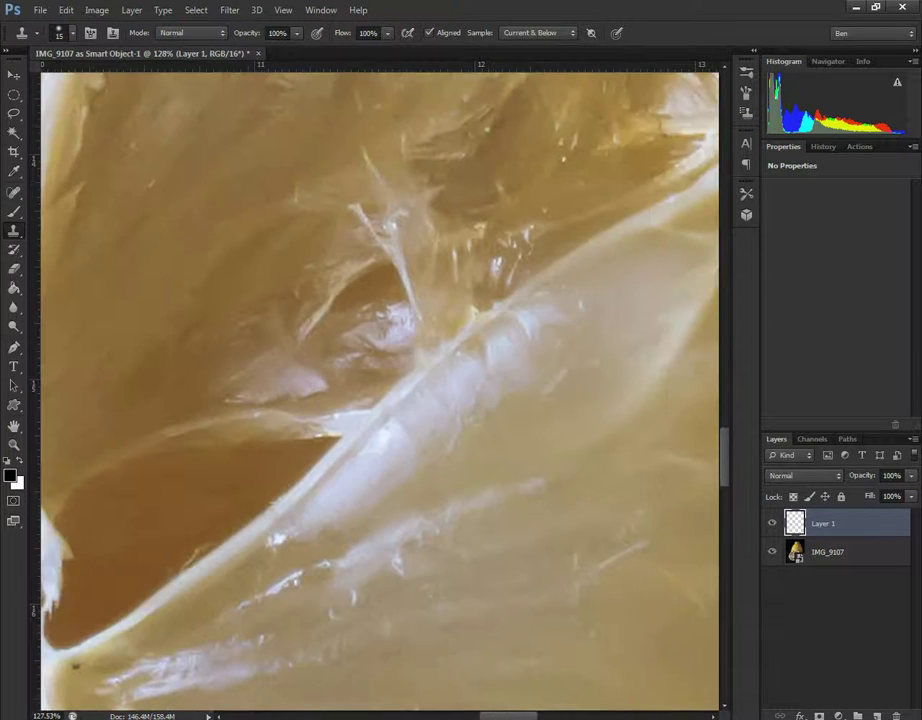
pyautogui.moveTo(508, 716); pyautogui.dragTo(526, 689)
pyautogui.scroll(-3, 381, 514)
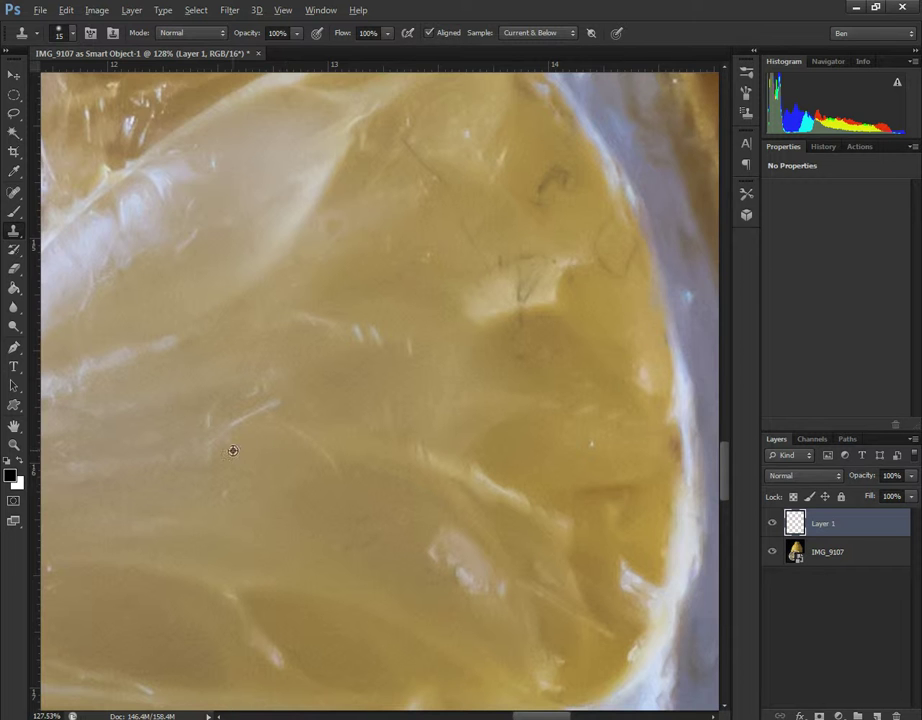
pyautogui.scroll(5, 191, 448)
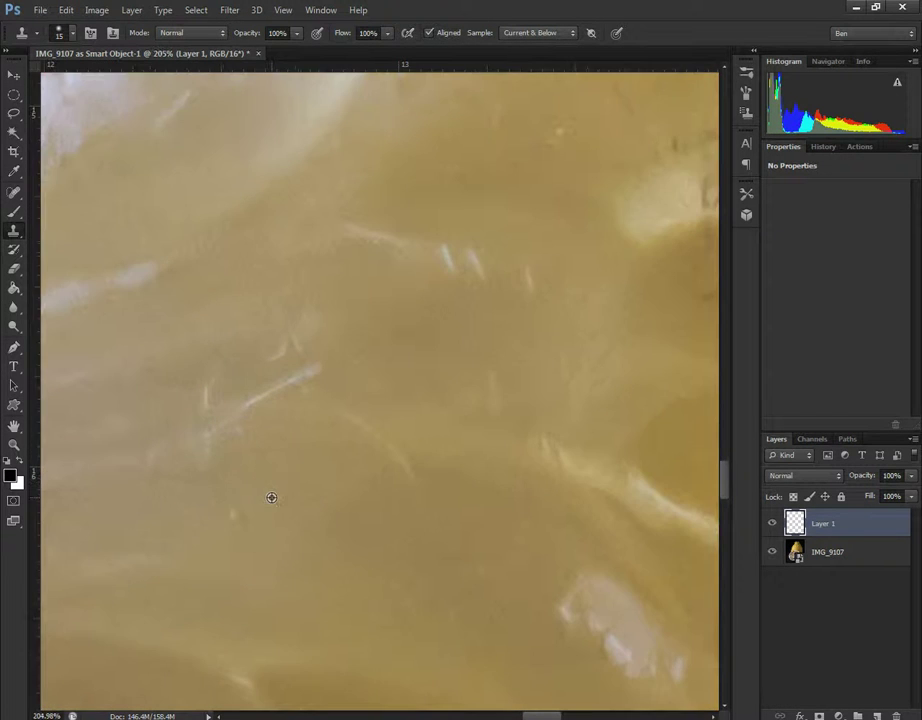
pyautogui.scroll(-3, 271, 497)
pyautogui.scroll(-12, 271, 497)
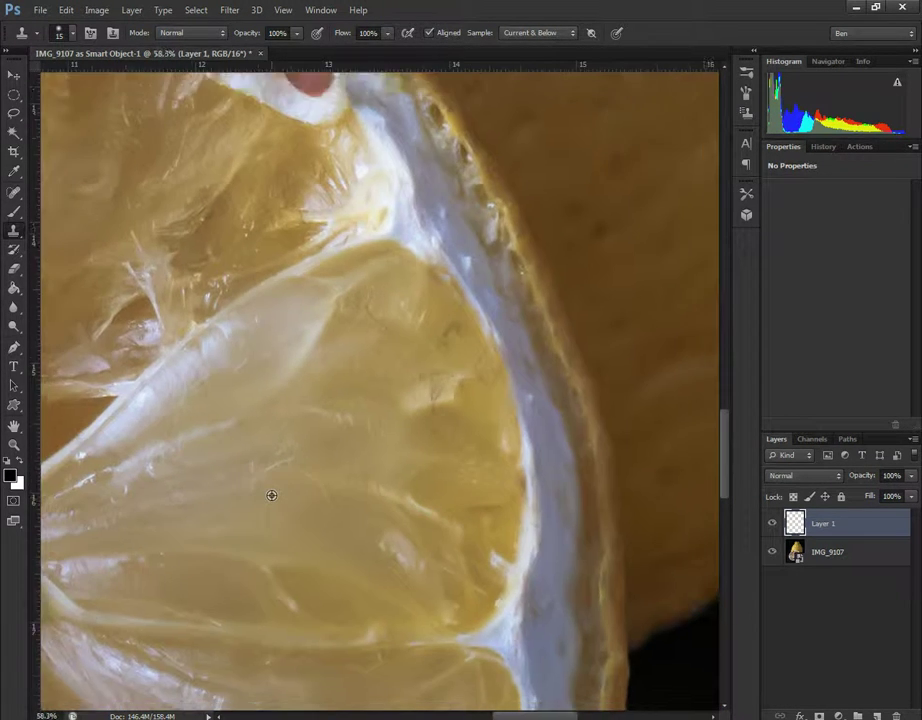
pyautogui.scroll(-1, 271, 495)
pyautogui.scroll(17, 397, 676)
pyautogui.scroll(-5, 398, 675)
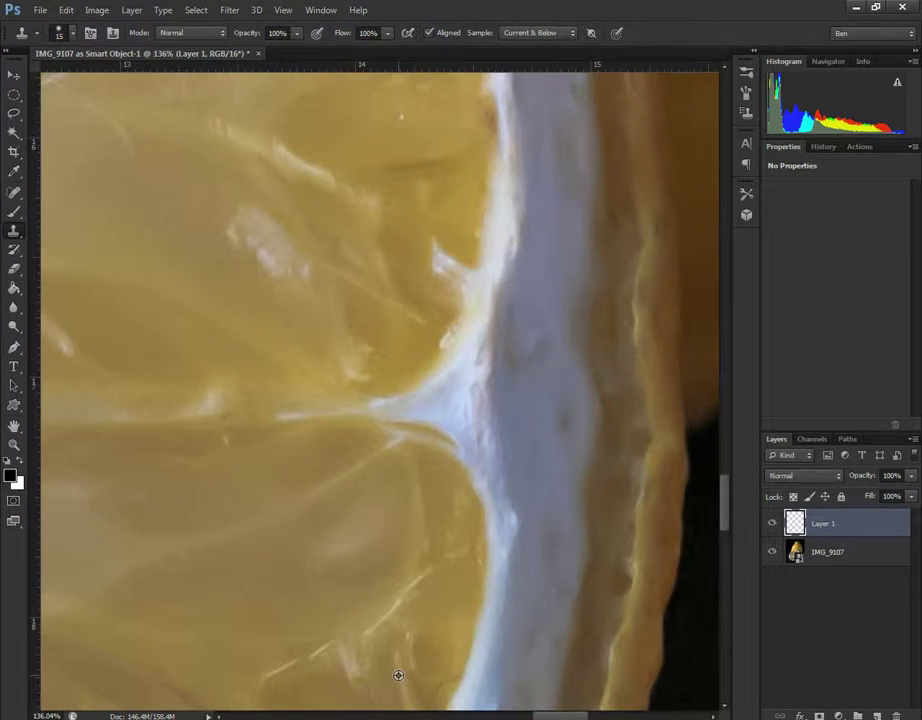
pyautogui.scroll(-5, 418, 487)
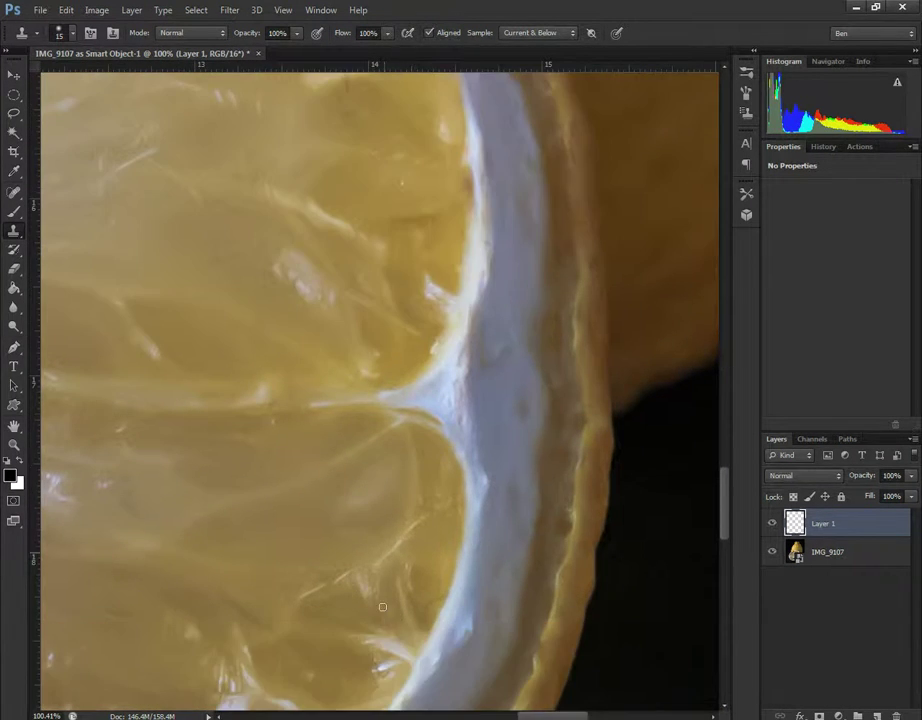
pyautogui.scroll(8, 435, 549)
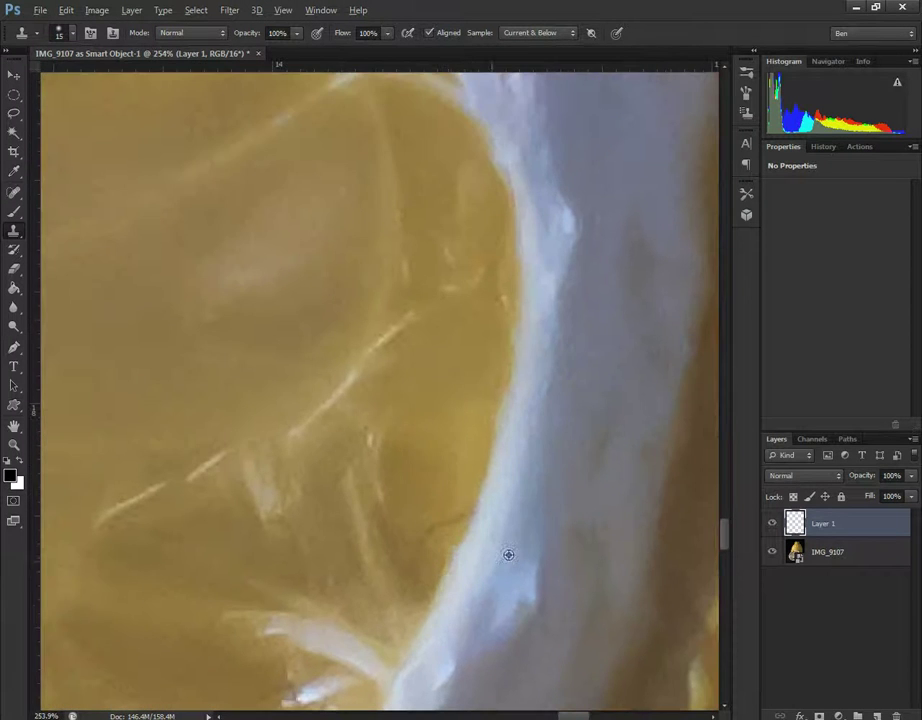
pyautogui.scroll(-3, 540, 537)
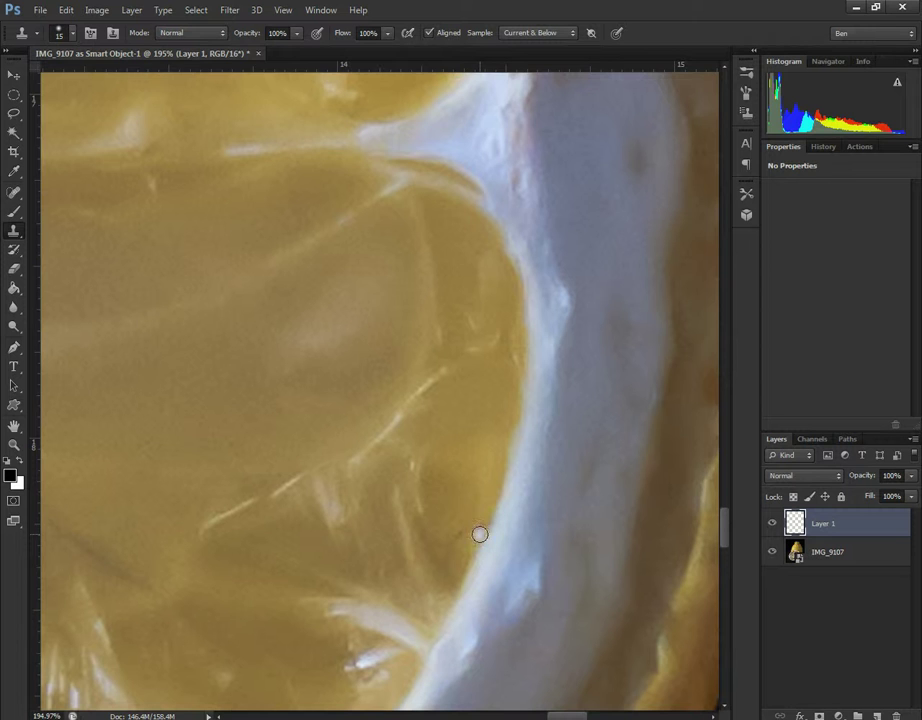
# Step: Set the Clone Stamp brush size to 20 and clone out the small dark mark in the lower right flesh segment
pyautogui.press(']')
pyautogui.hscroll(-5, 537, 708)
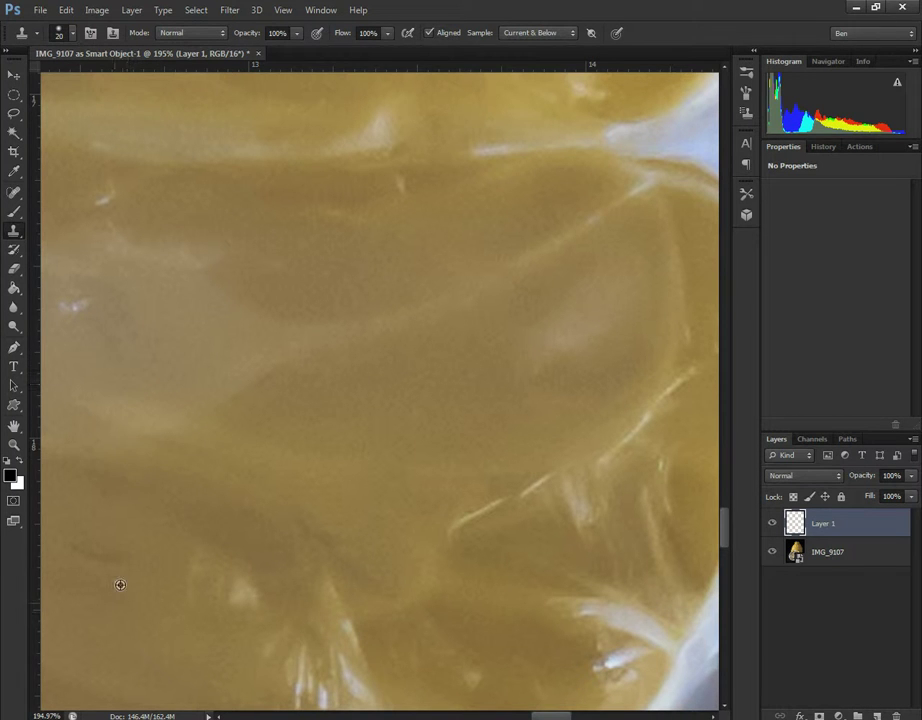
pyautogui.keyDown('alt'); pyautogui.click(125, 545); pyautogui.keyUp('alt')
pyautogui.moveTo(113, 559); pyautogui.dragTo(75, 551)
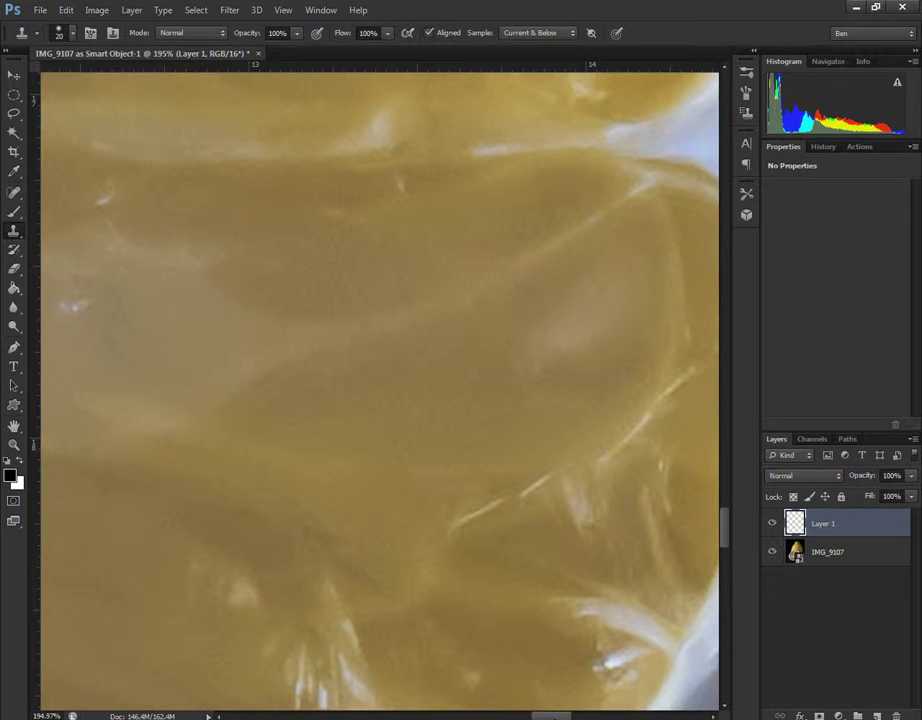